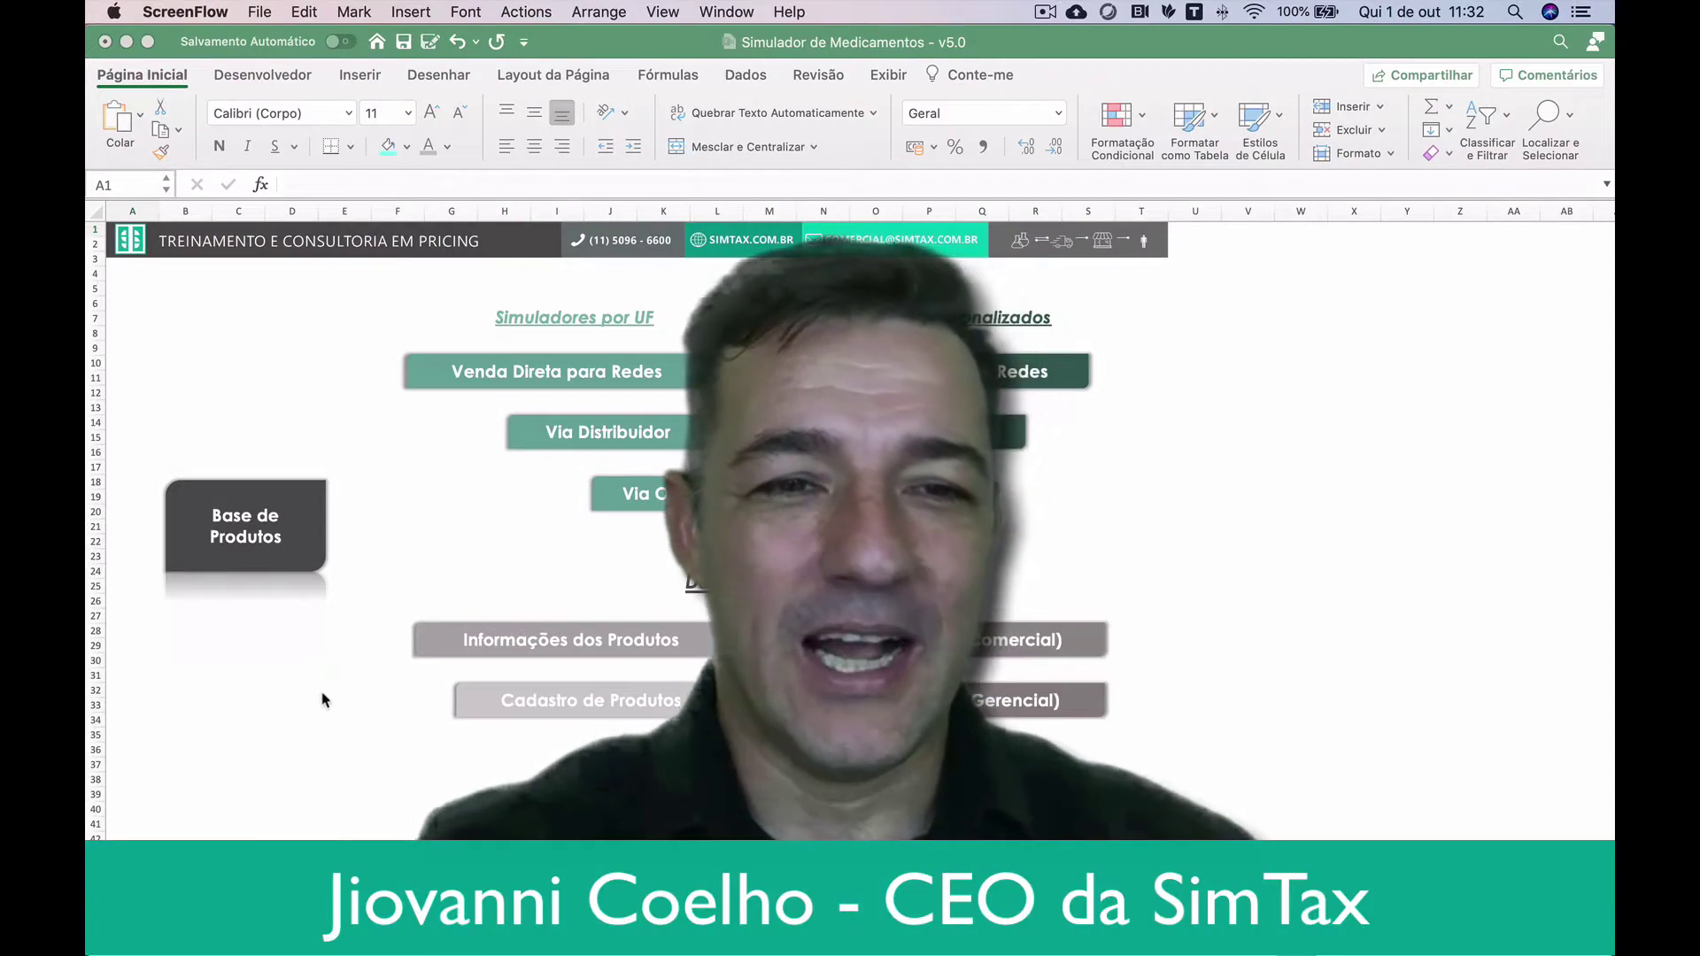
- Open the Base de Produtos sheet from the home sheet
scroll(293, 566, "down", 1)
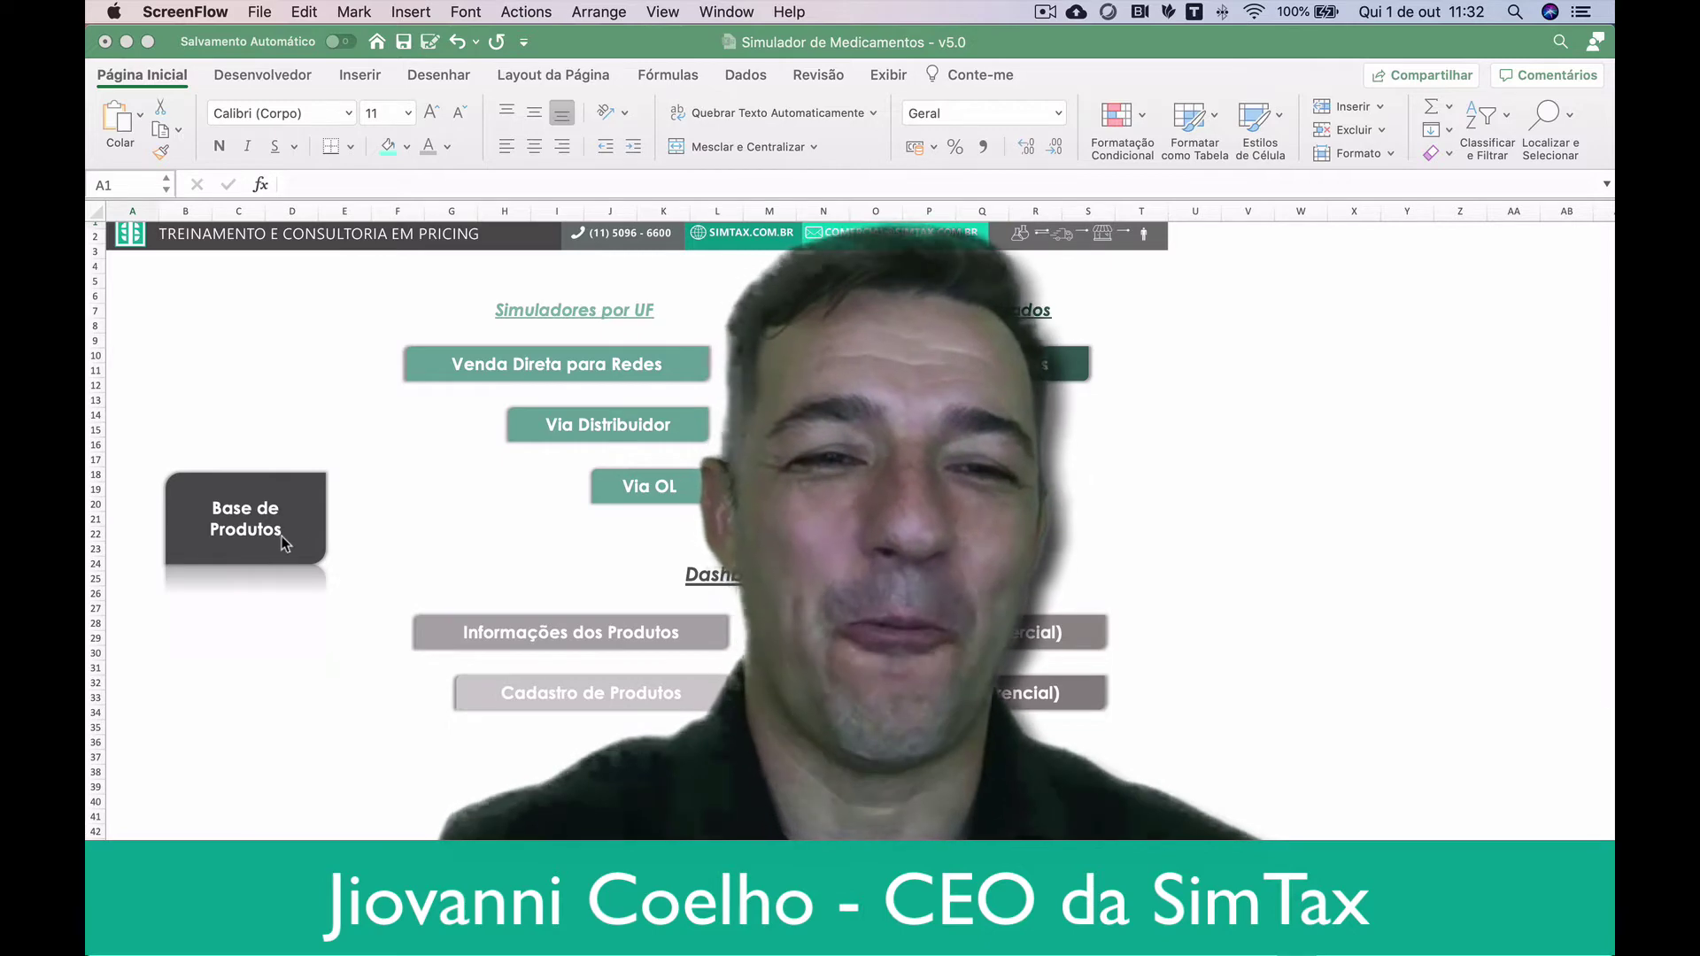
left_click(283, 547)
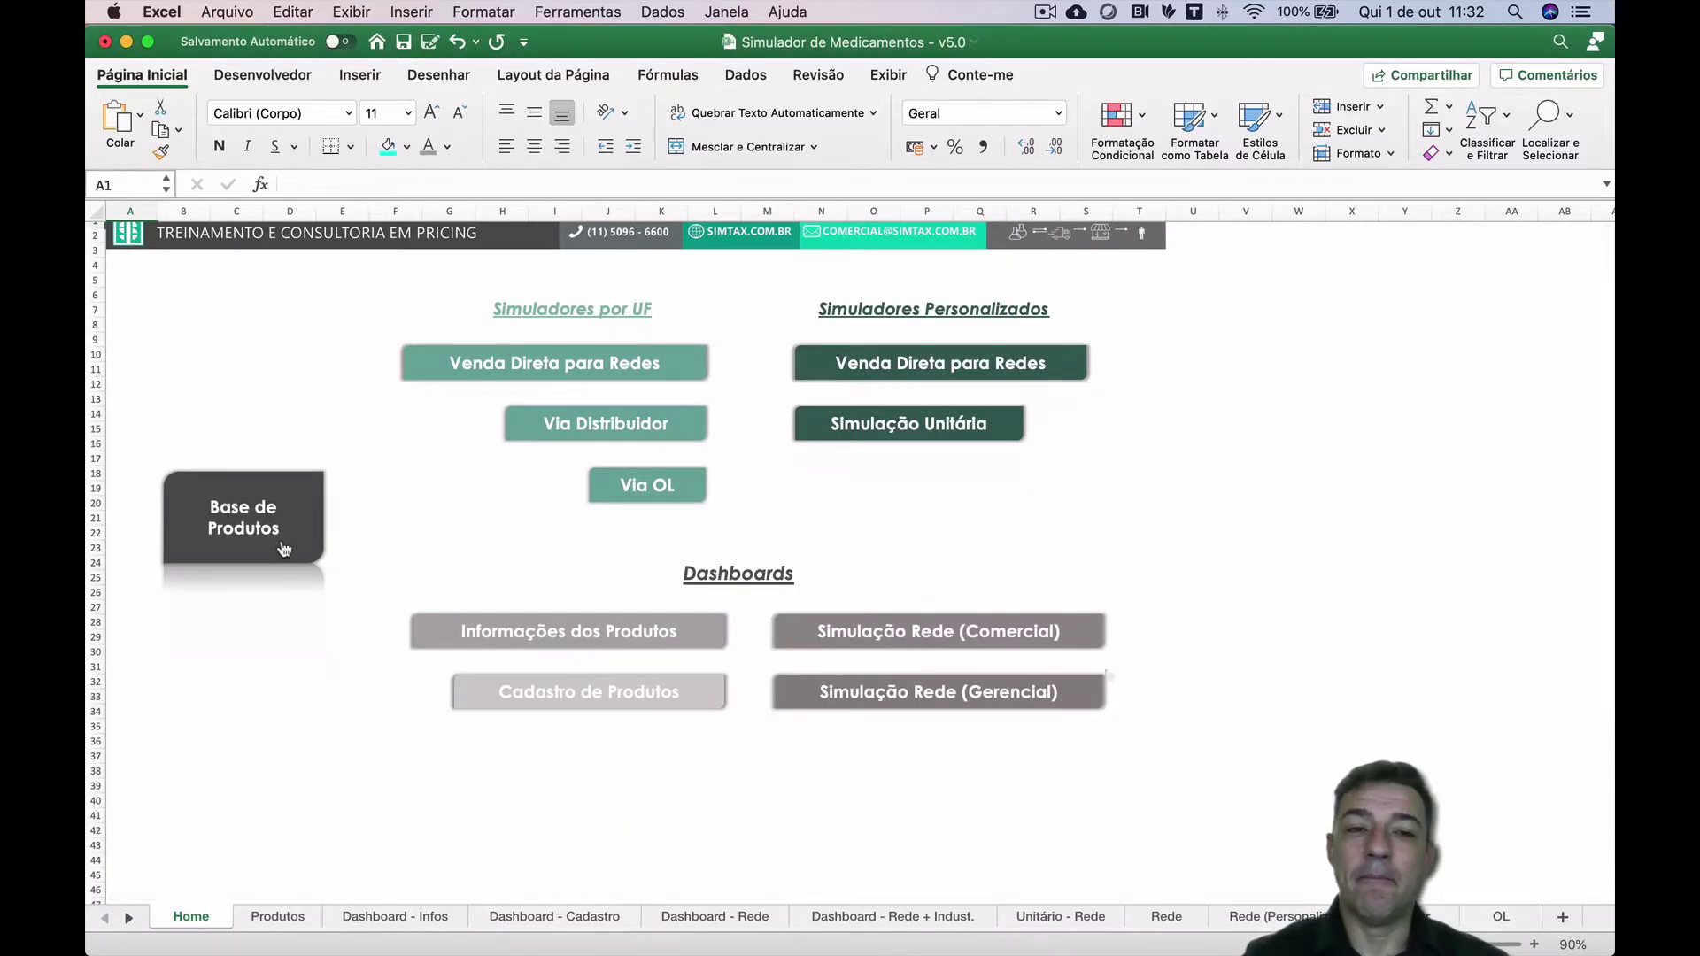
left_click(283, 547)
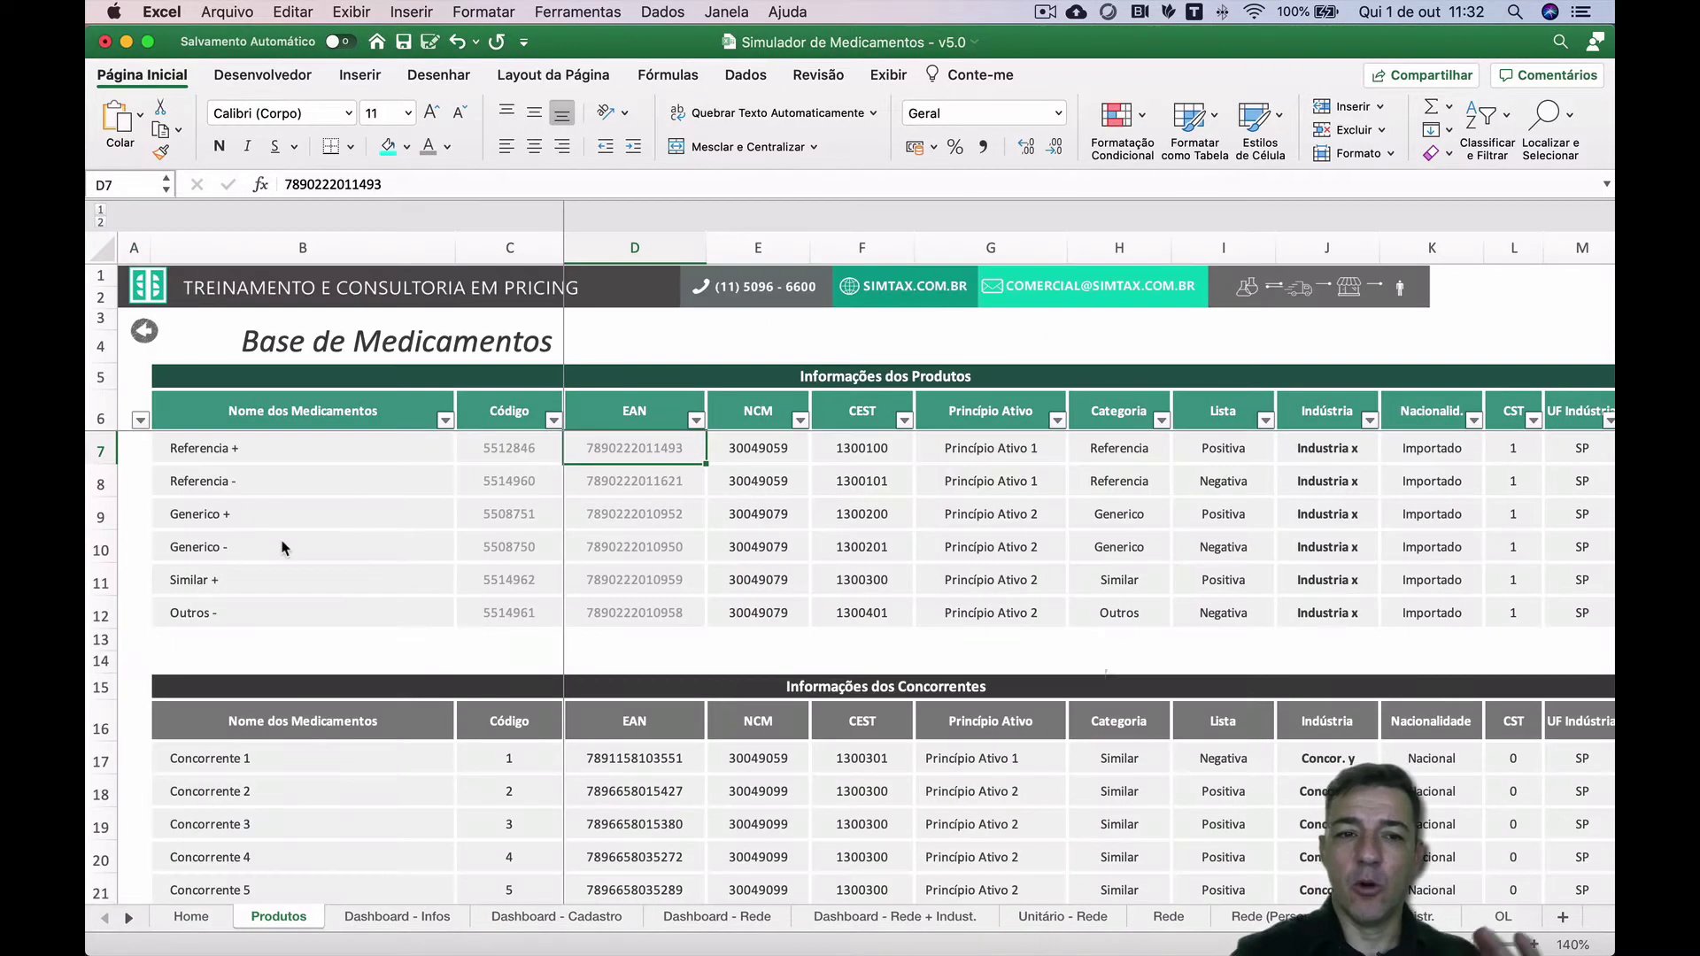
- Examine the Referencia + row's registration fields, from Nome dos Medicamentos through EAN, NCM, CEST, Categoria and Lista to CST
left_click(347, 448)
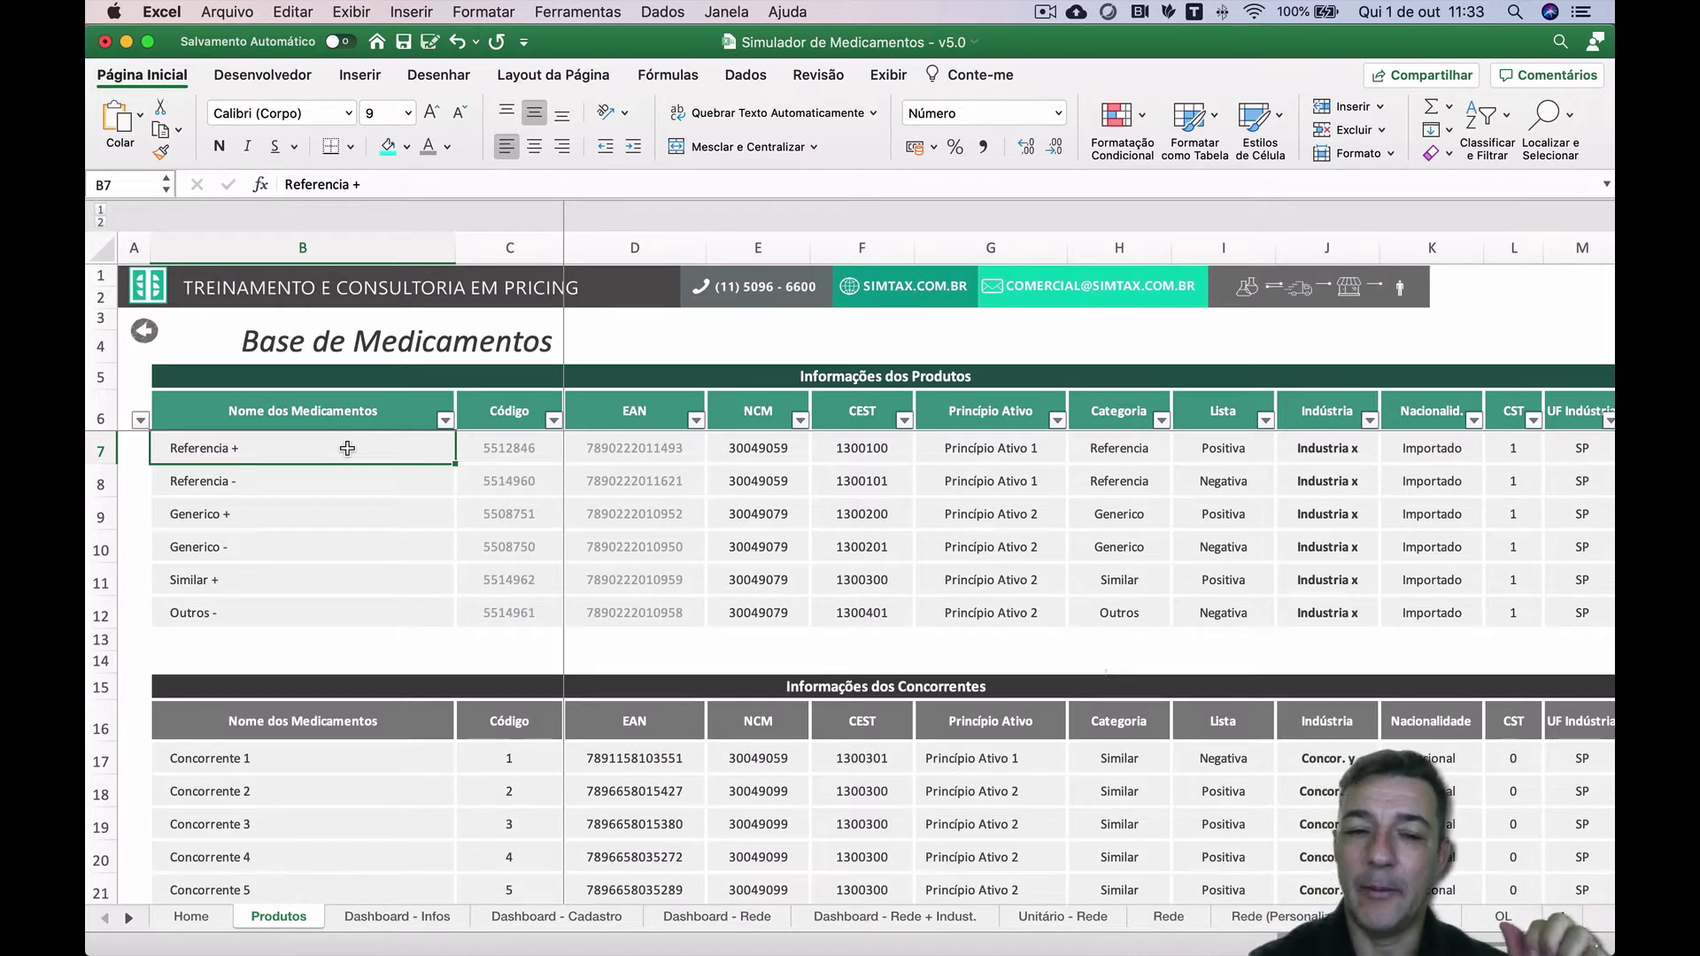
key("Right")
key("Right")
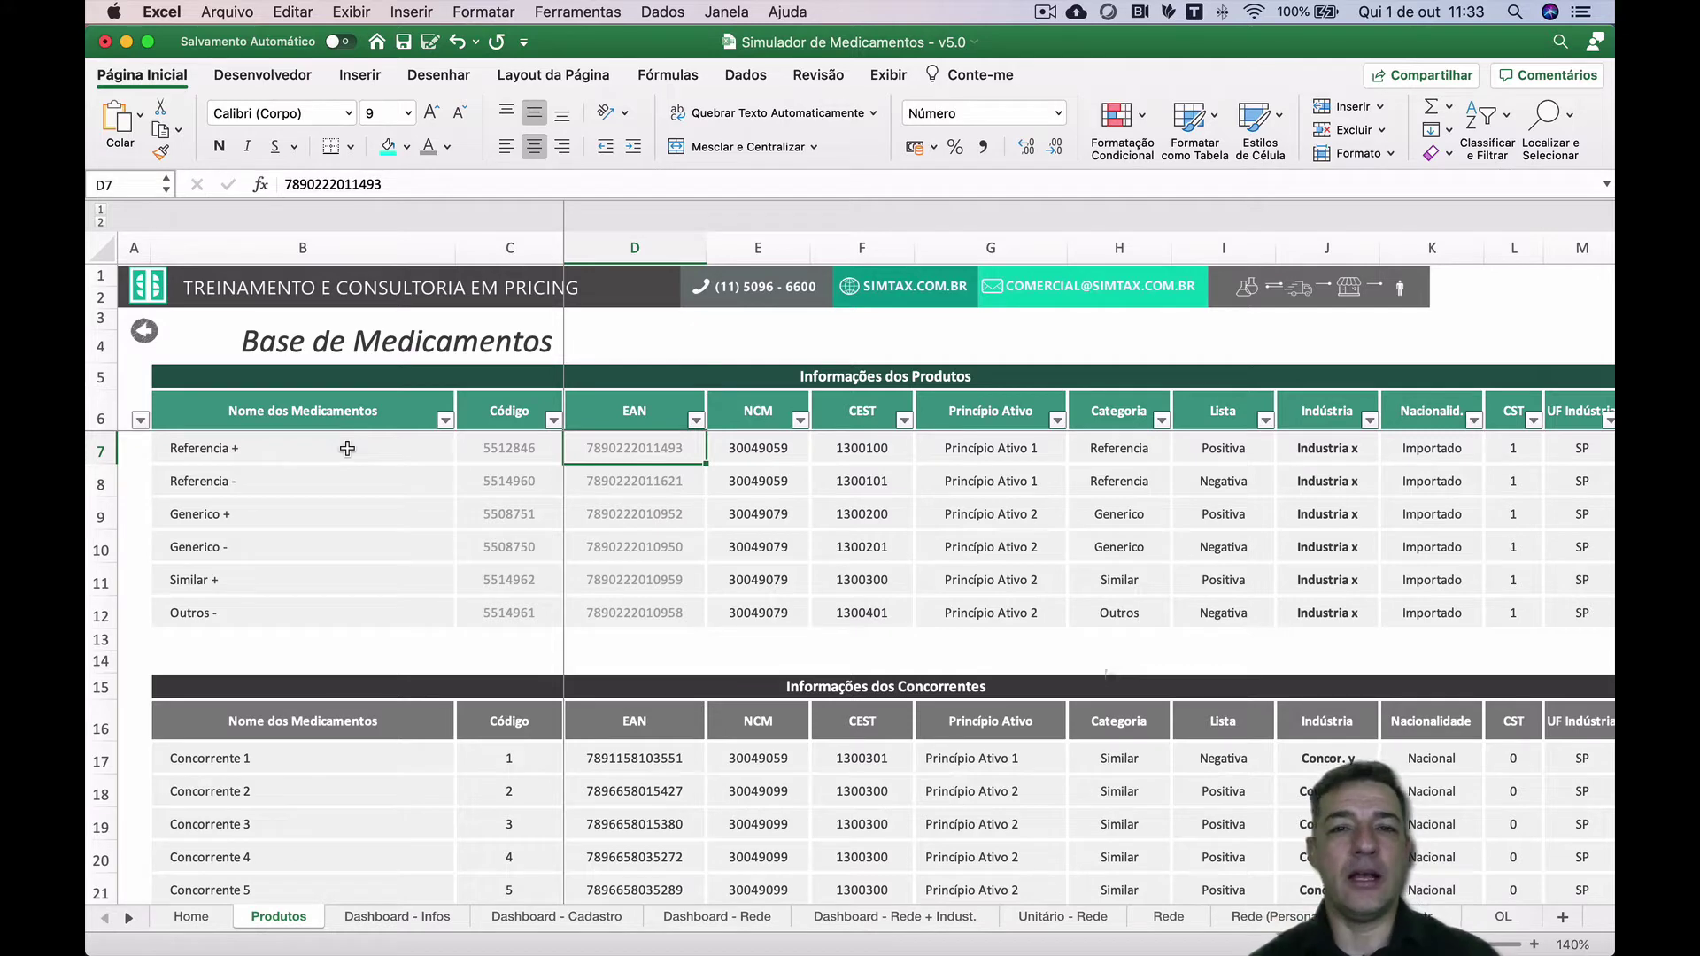
key("Right")
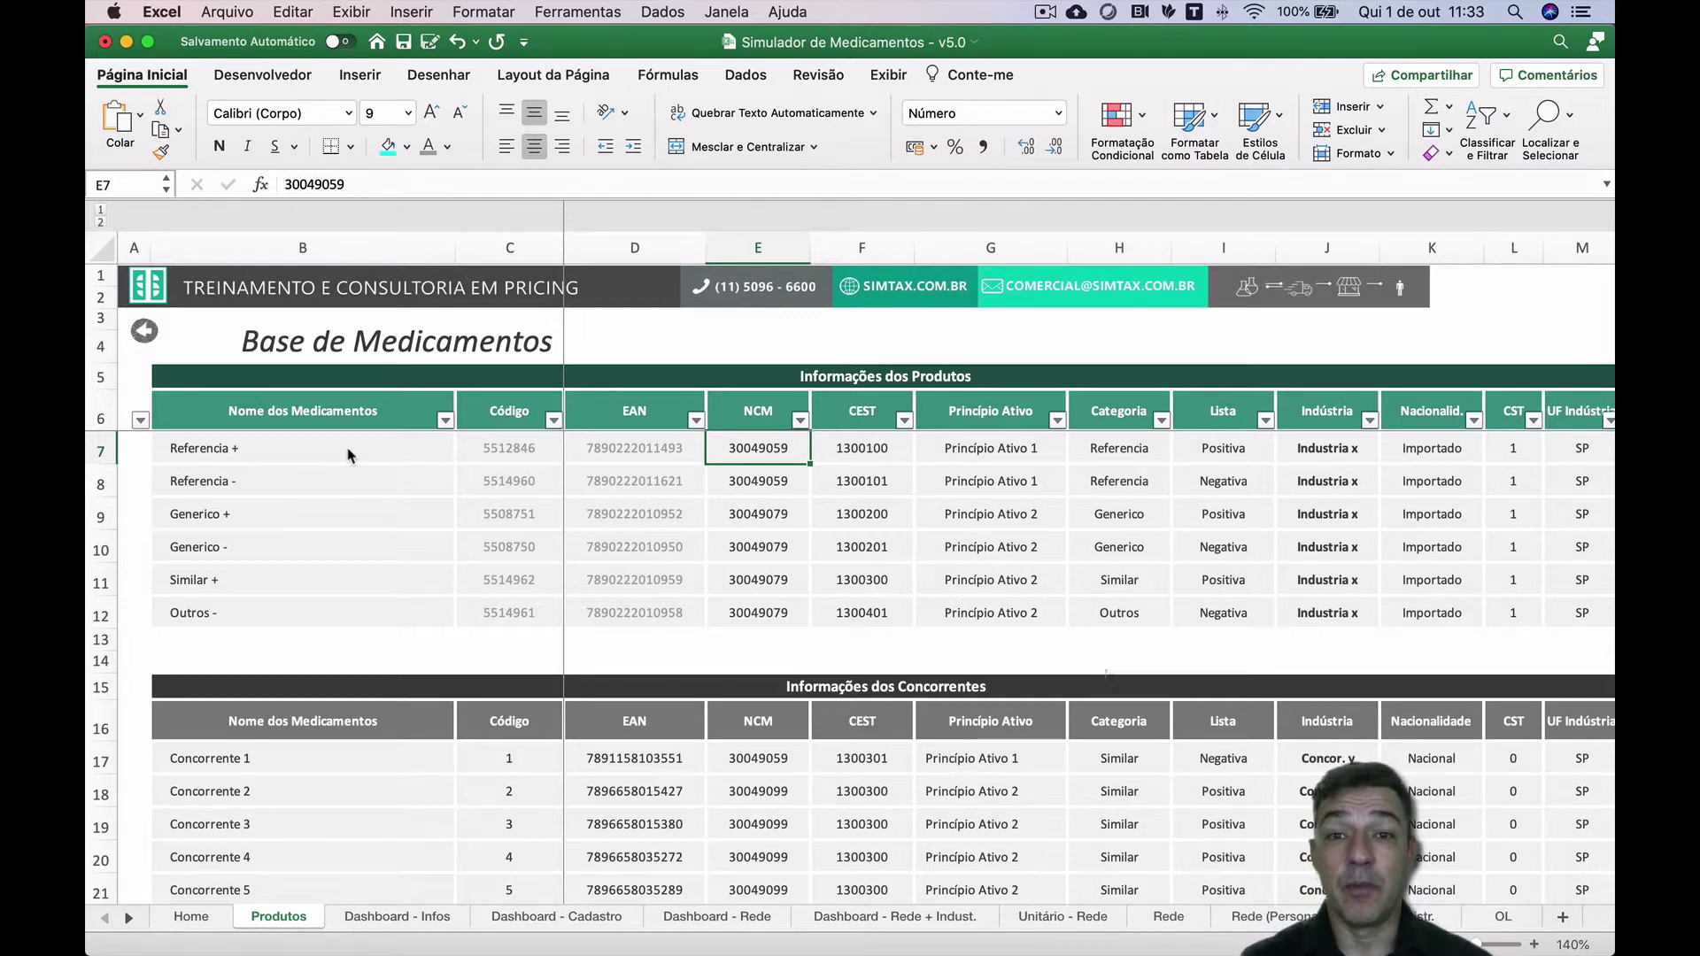
key("Right")
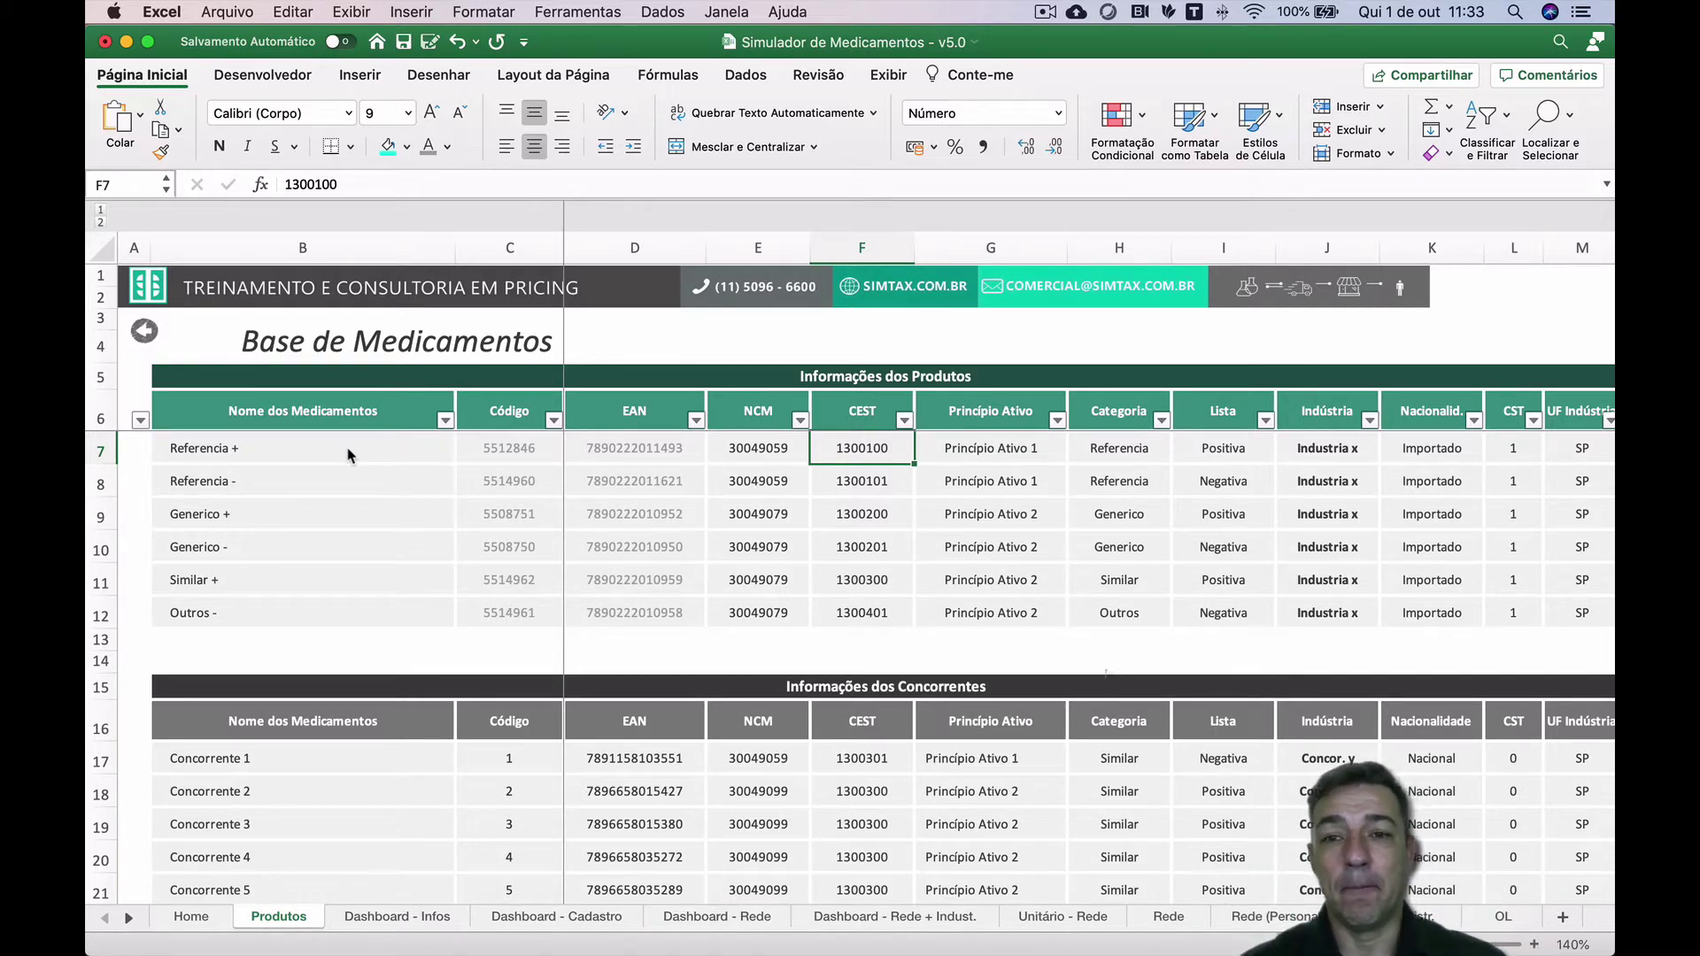
key("Right")
key("Right")
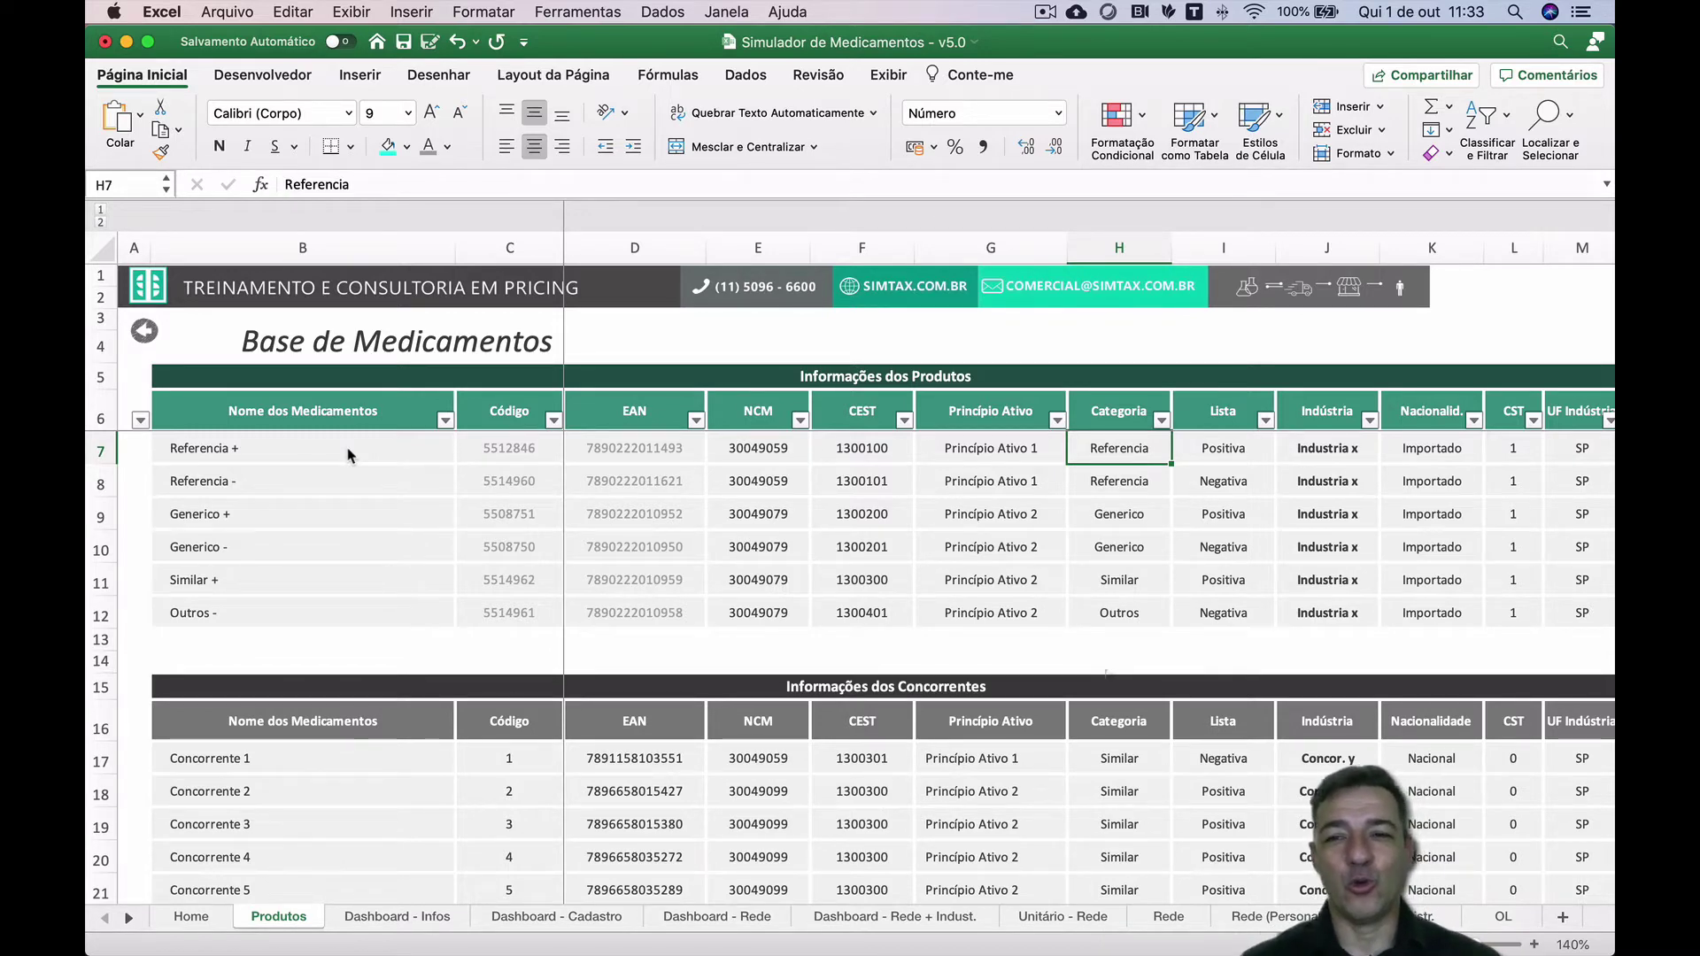
key("Right")
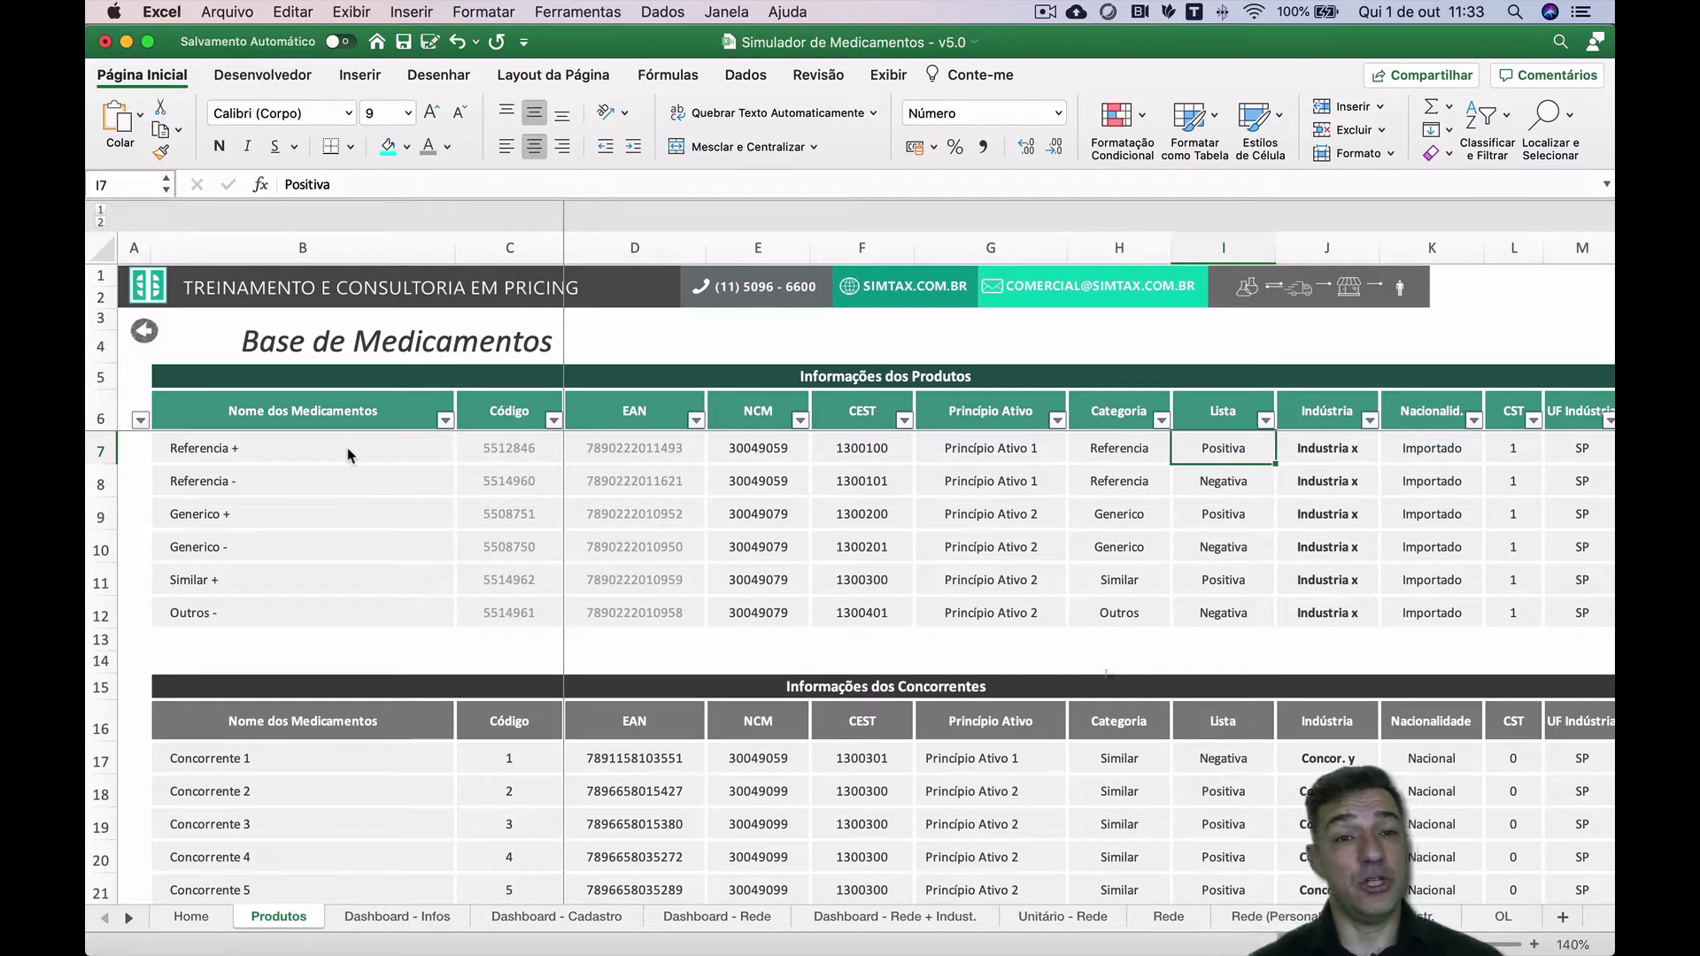
key("Right")
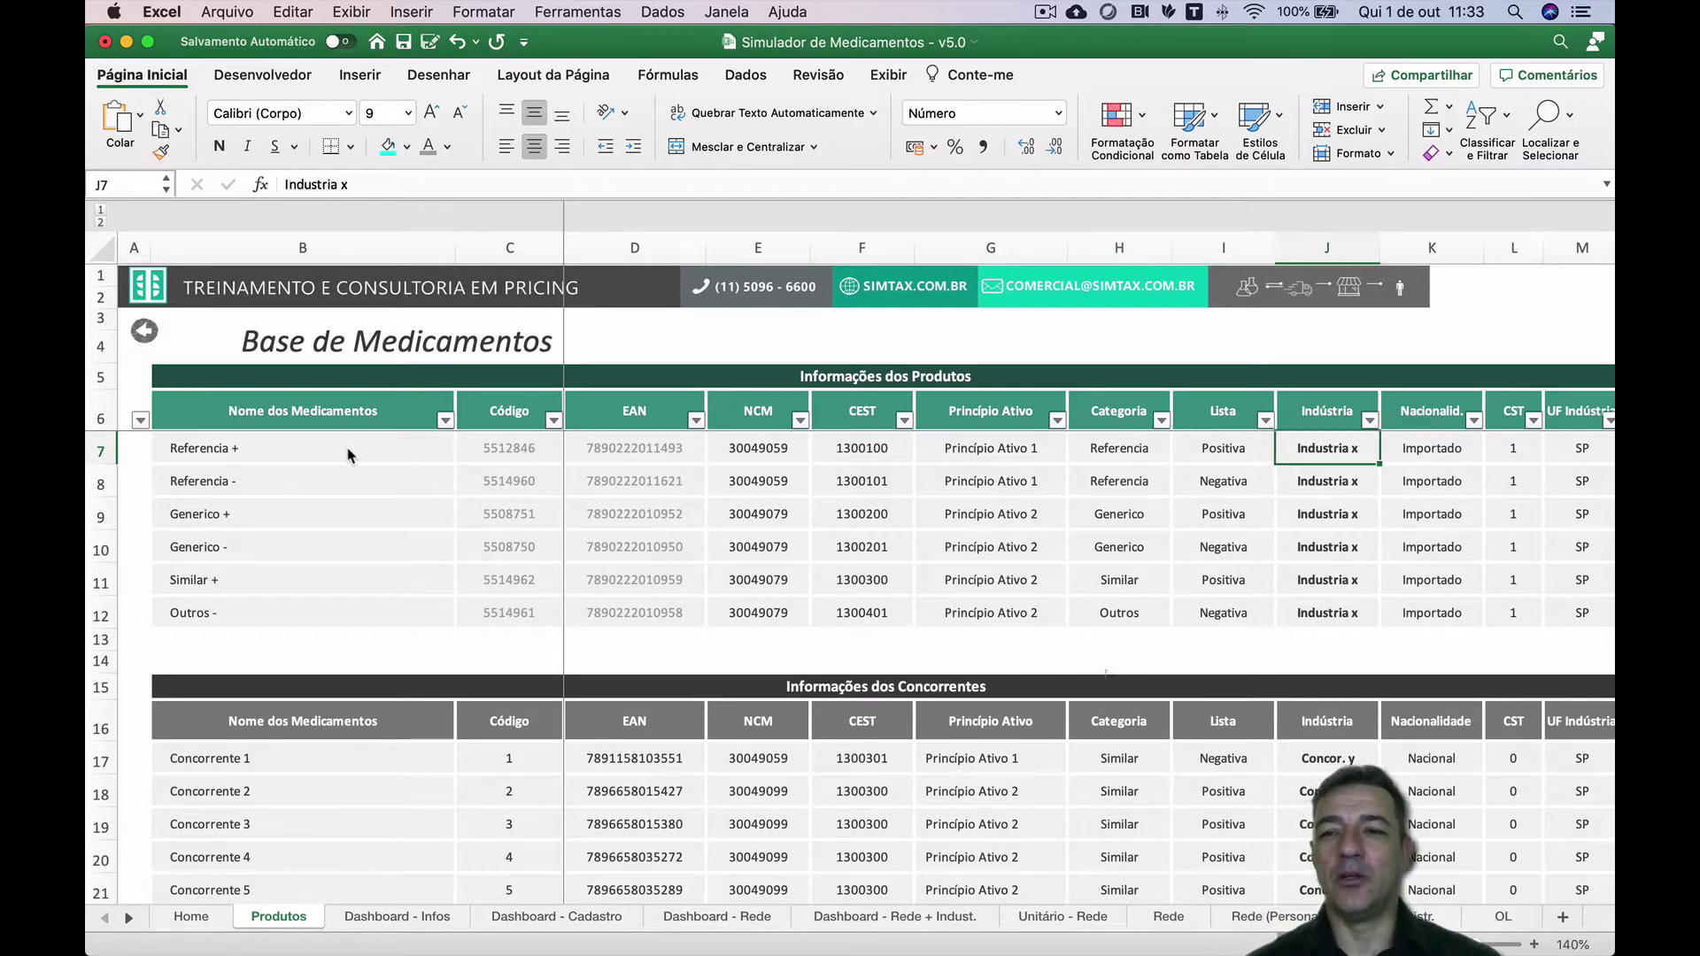
key("Right")
key("Right")
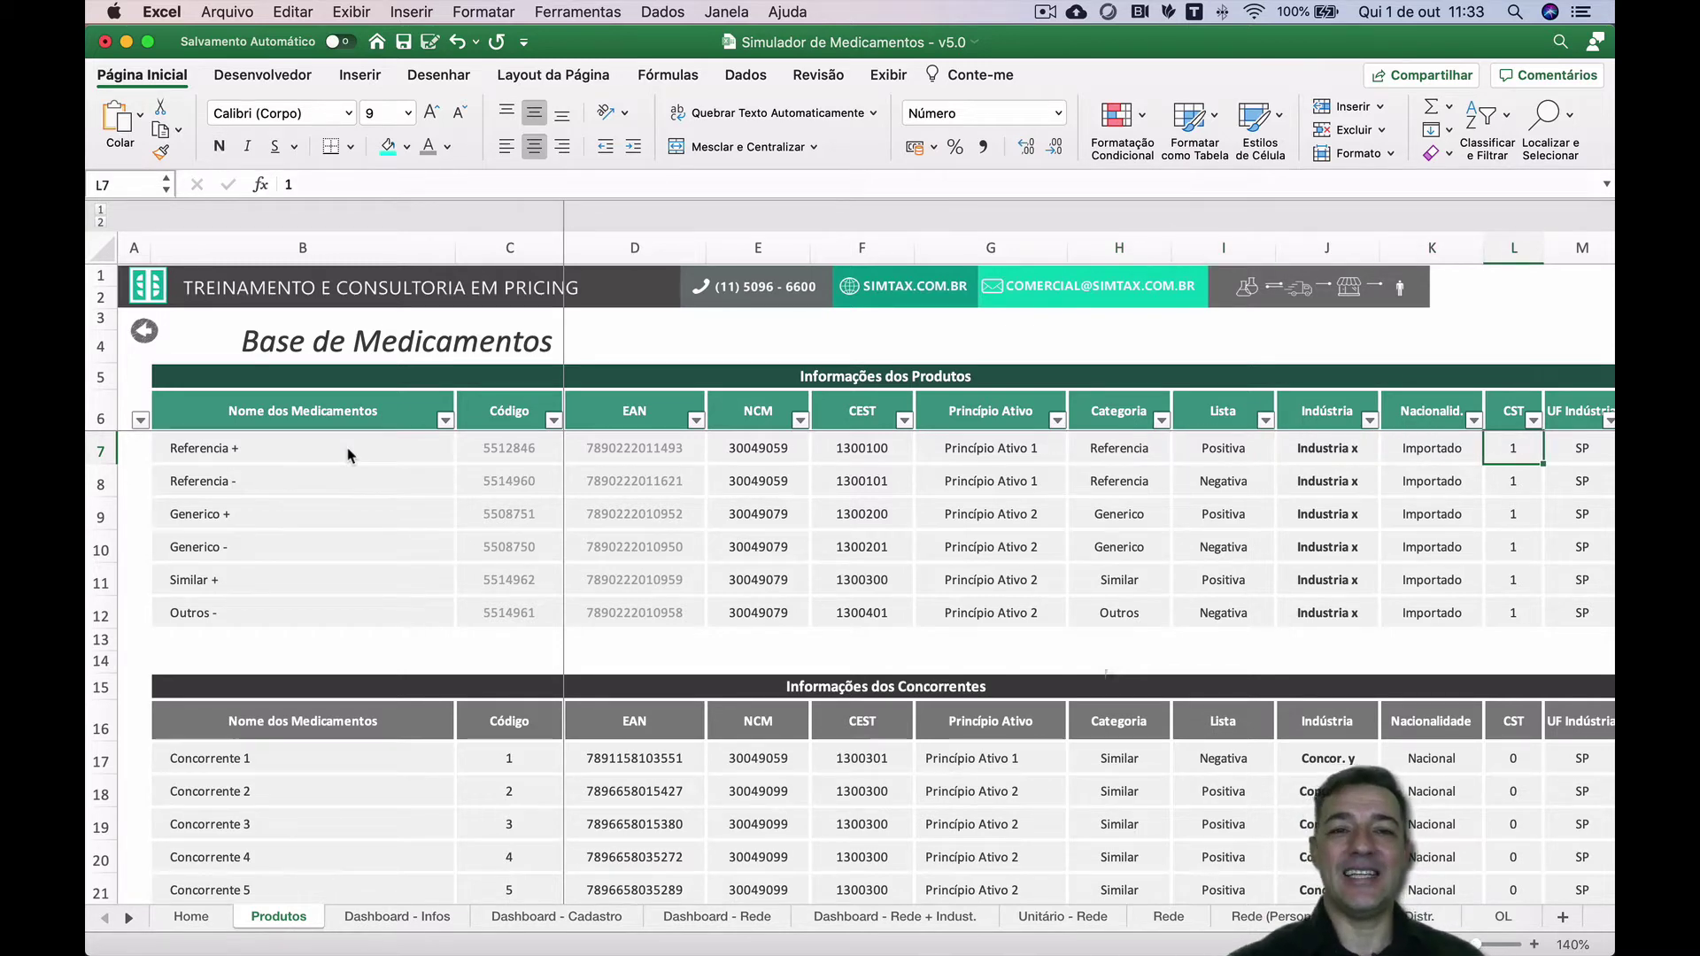
- Check the Referencia + entries for UF Indústria, Preço na Revista? and Preço na CMED?
scroll(928, 613, "right", 10)
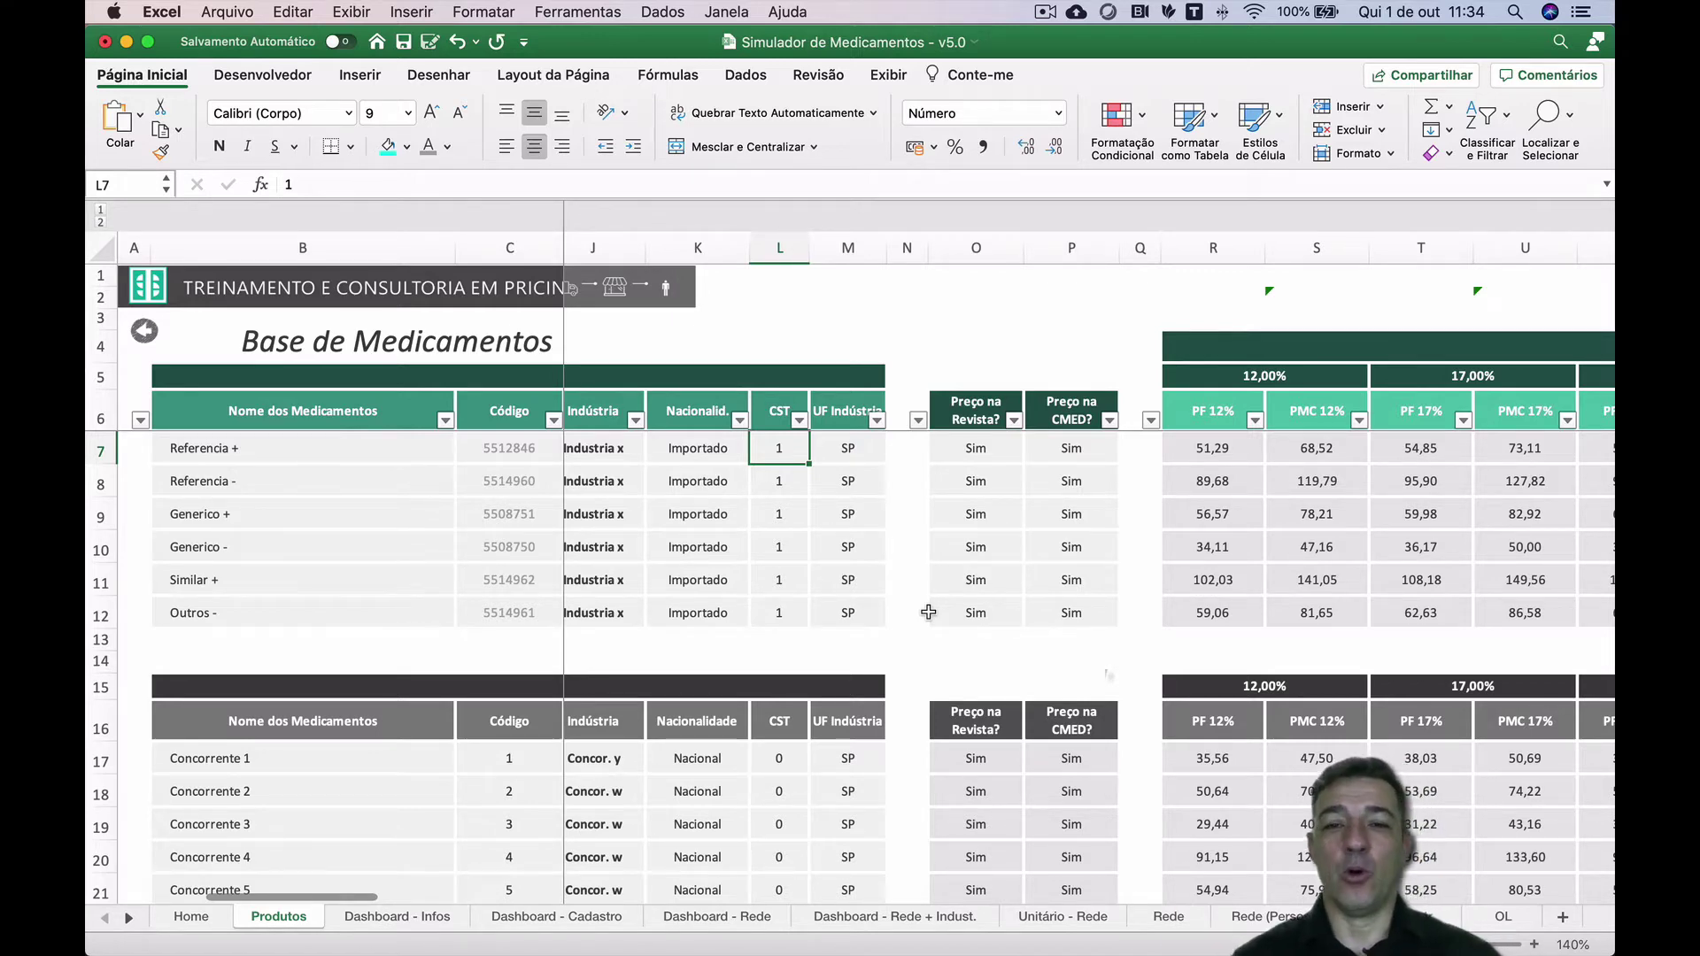
left_click(855, 448)
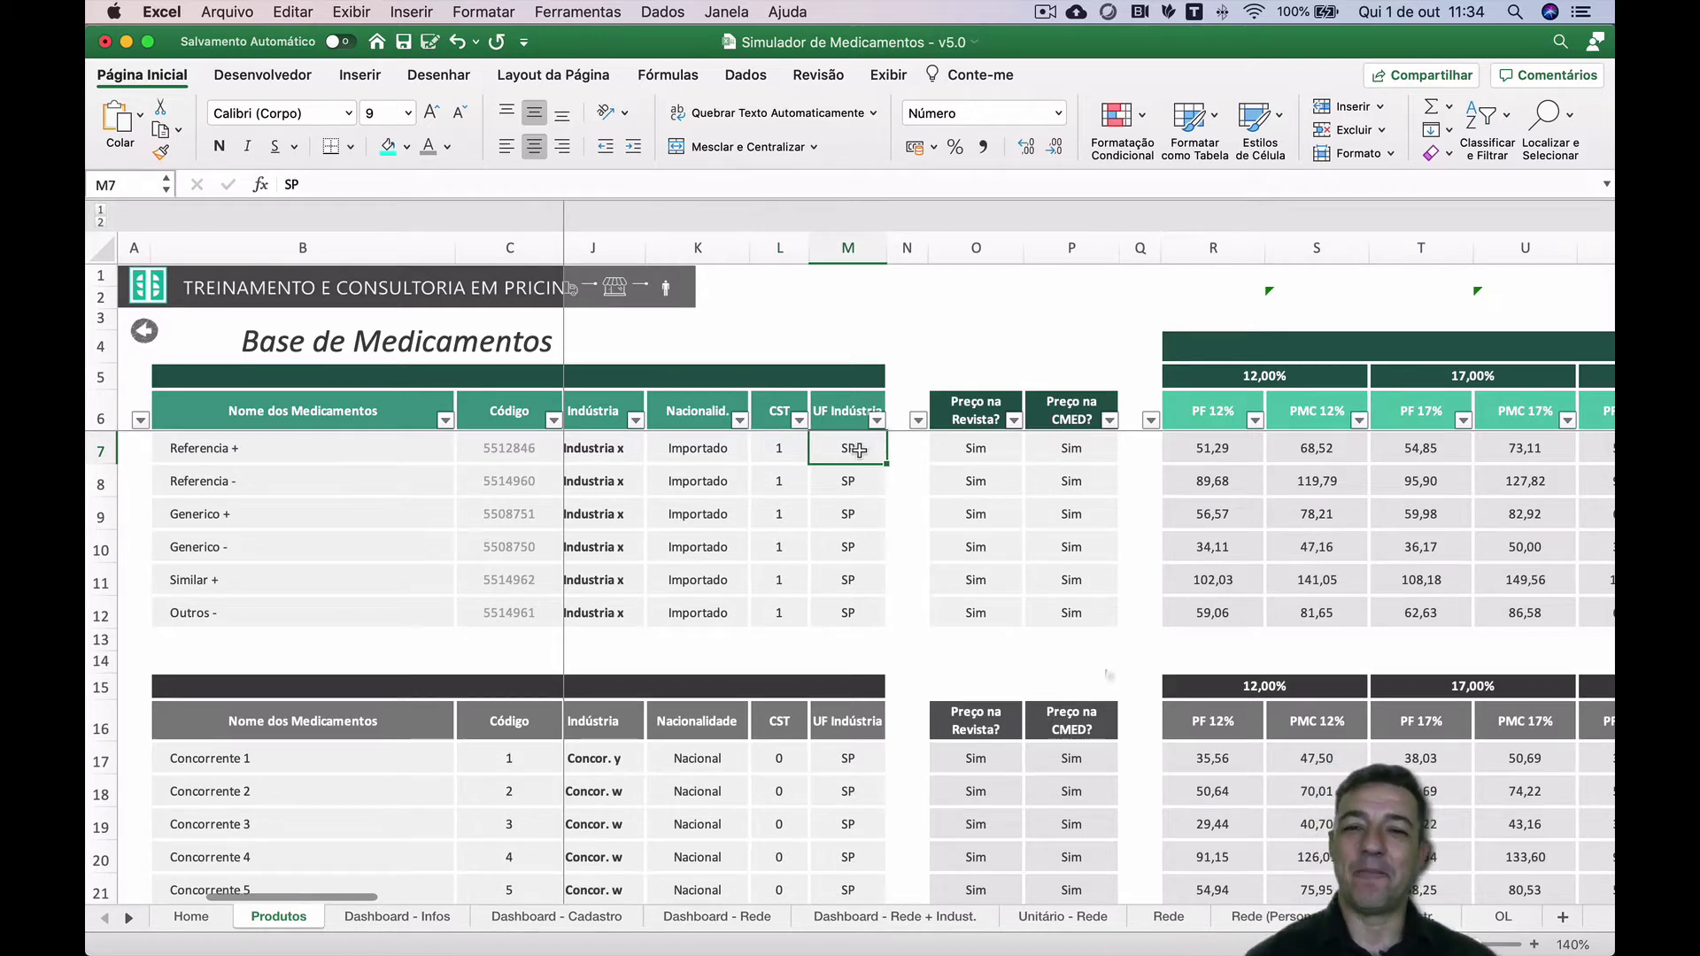
left_click(959, 444)
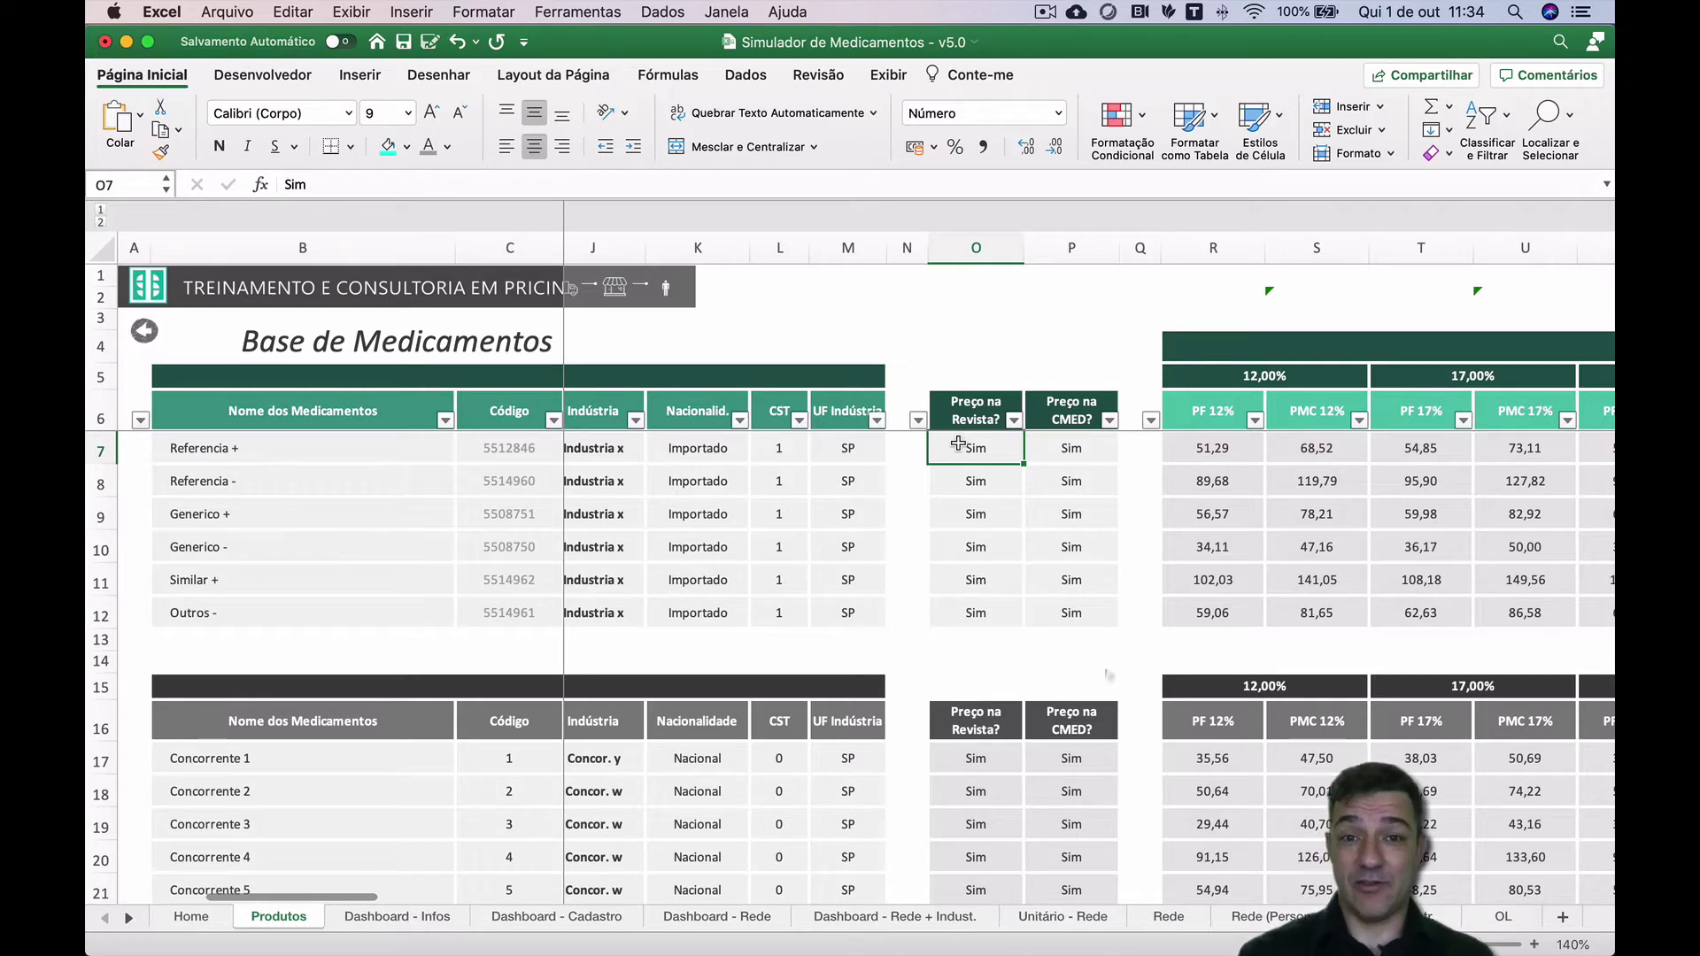
key("Right")
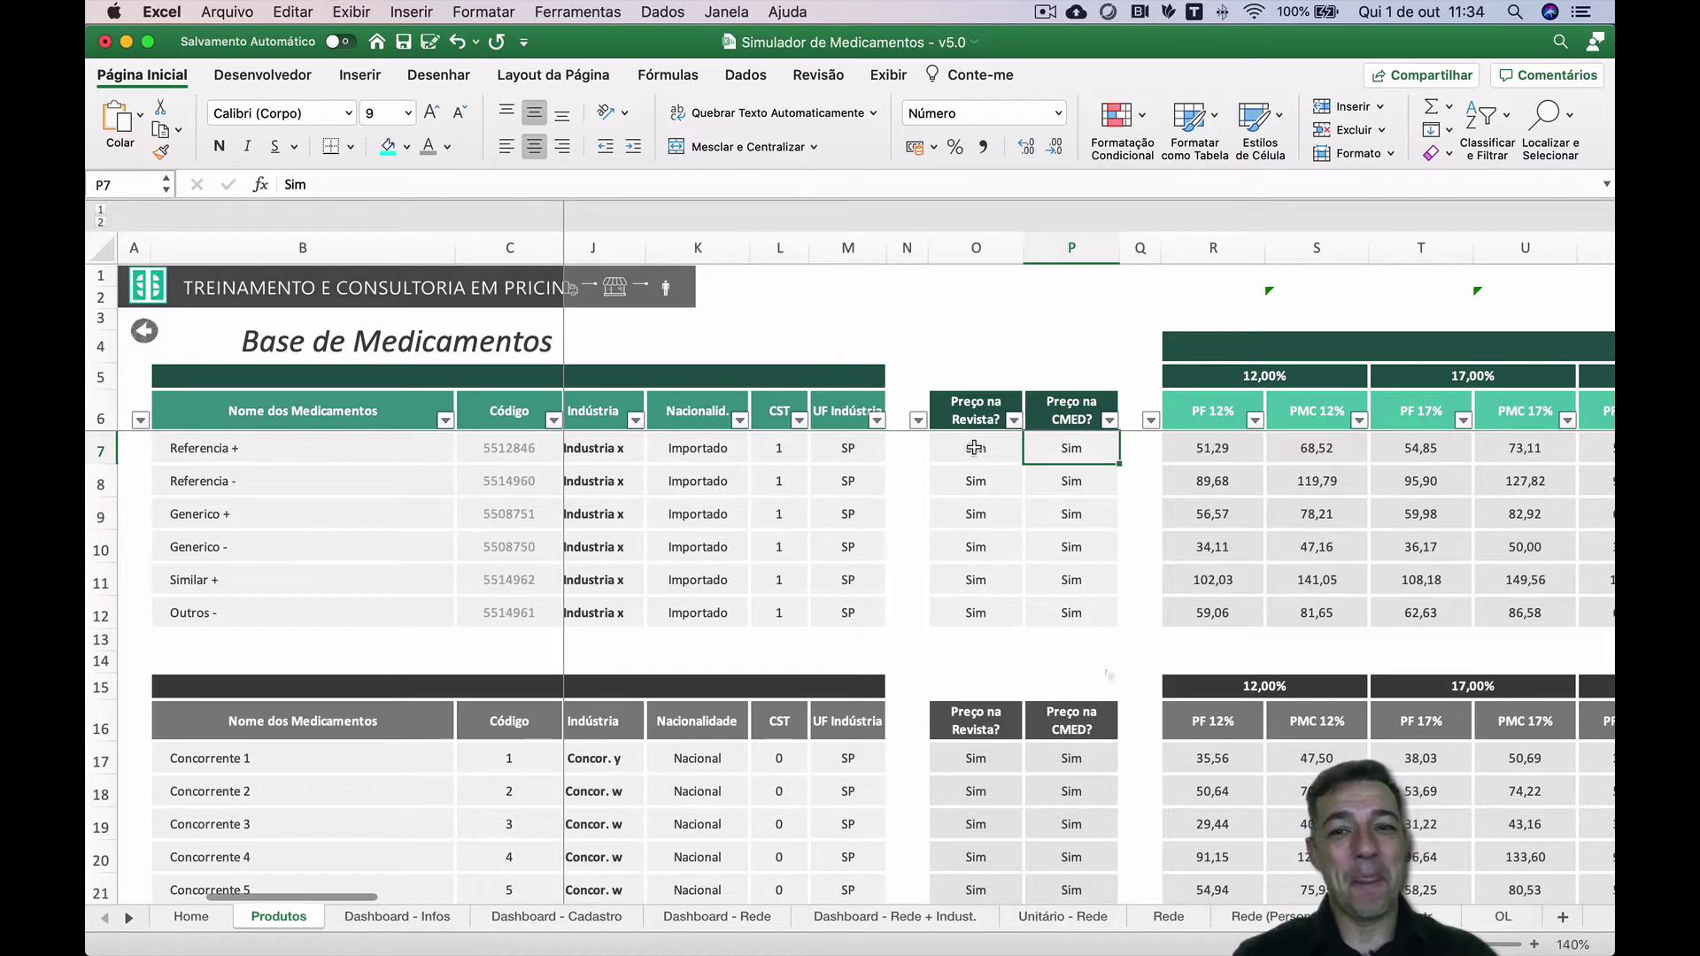
- Look through the Revista price block's PF and PMC columns for each ICMS rate
scroll(1372, 549, "right", 5)
scroll(1196, 495, "right", 10)
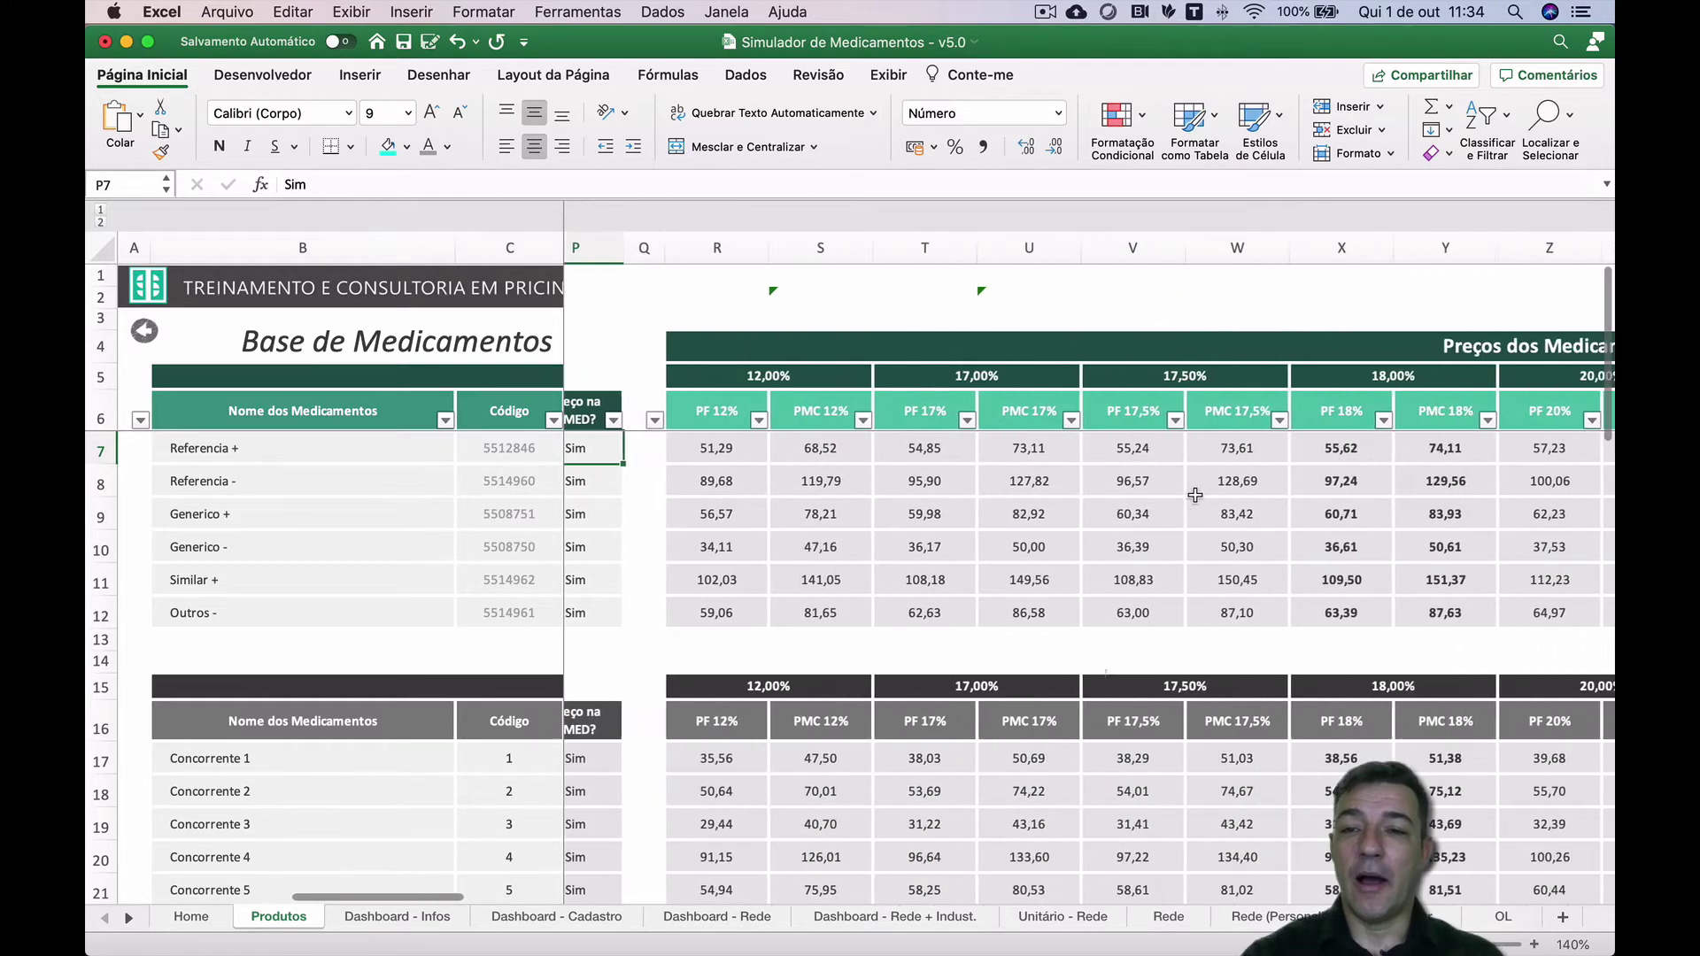
scroll(1311, 454, "right", 5)
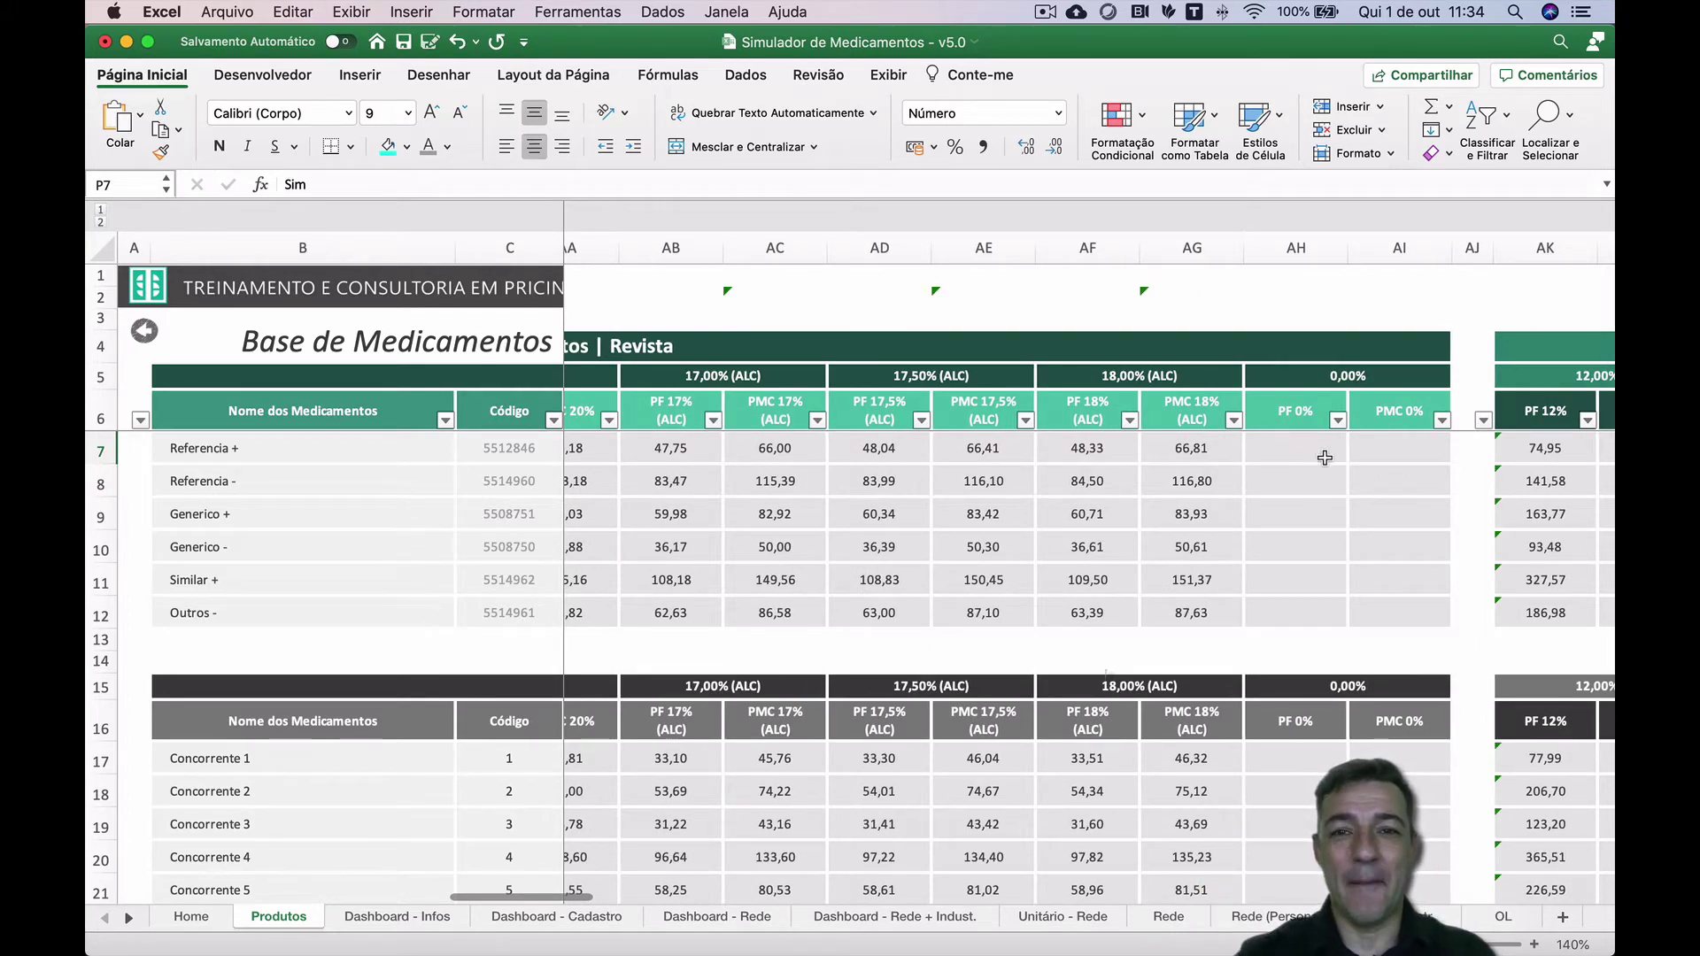
- Review the CMED price block through PF 0% and inspect the Δ PF 18% Revista / CMED formula for Referencia +
scroll(1328, 456, "right", 8)
scroll(1341, 459, "right", 4)
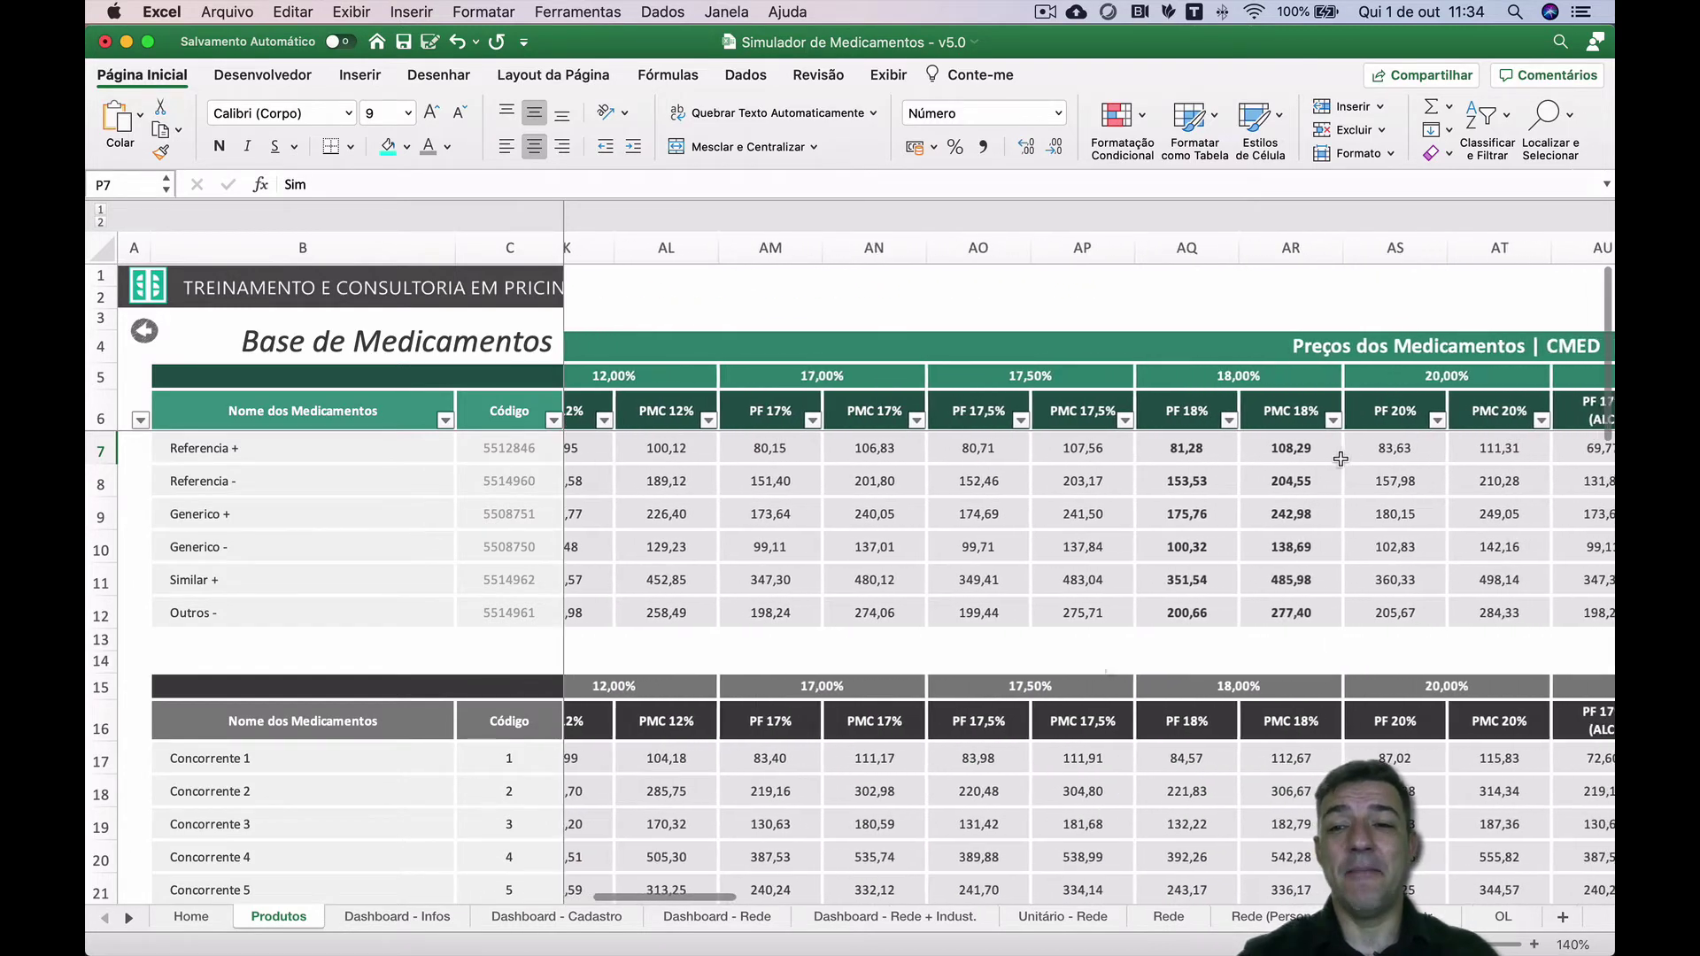
scroll(1341, 459, "right", 3)
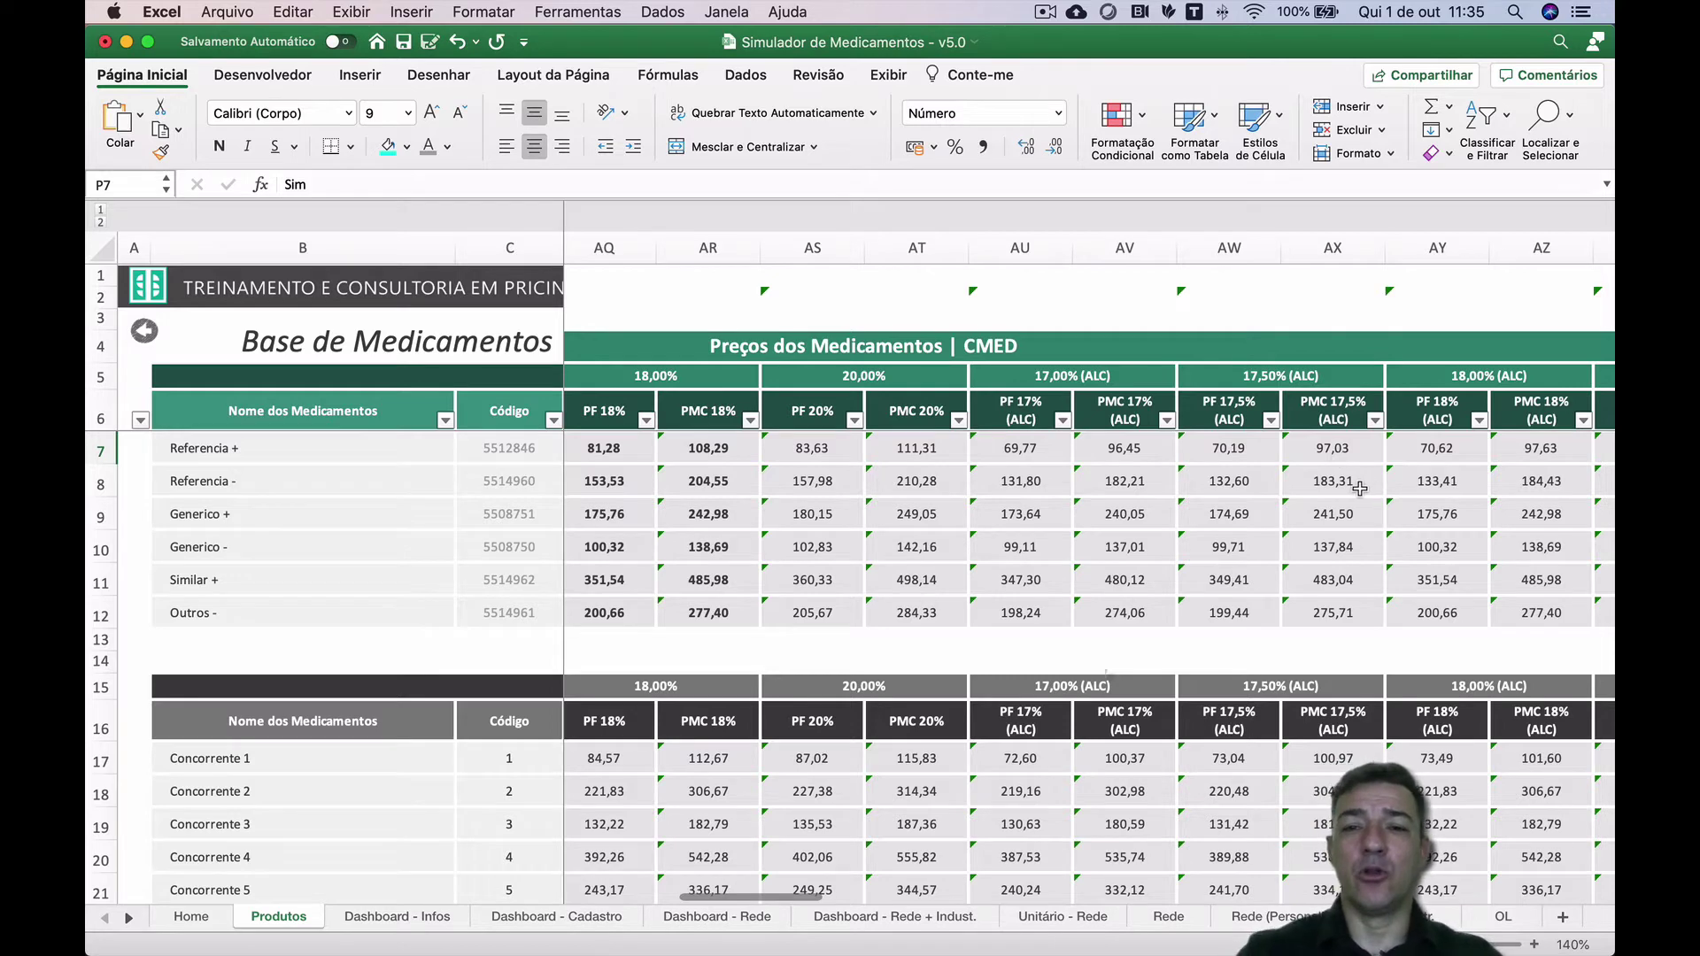
scroll(1359, 488, "right", 5)
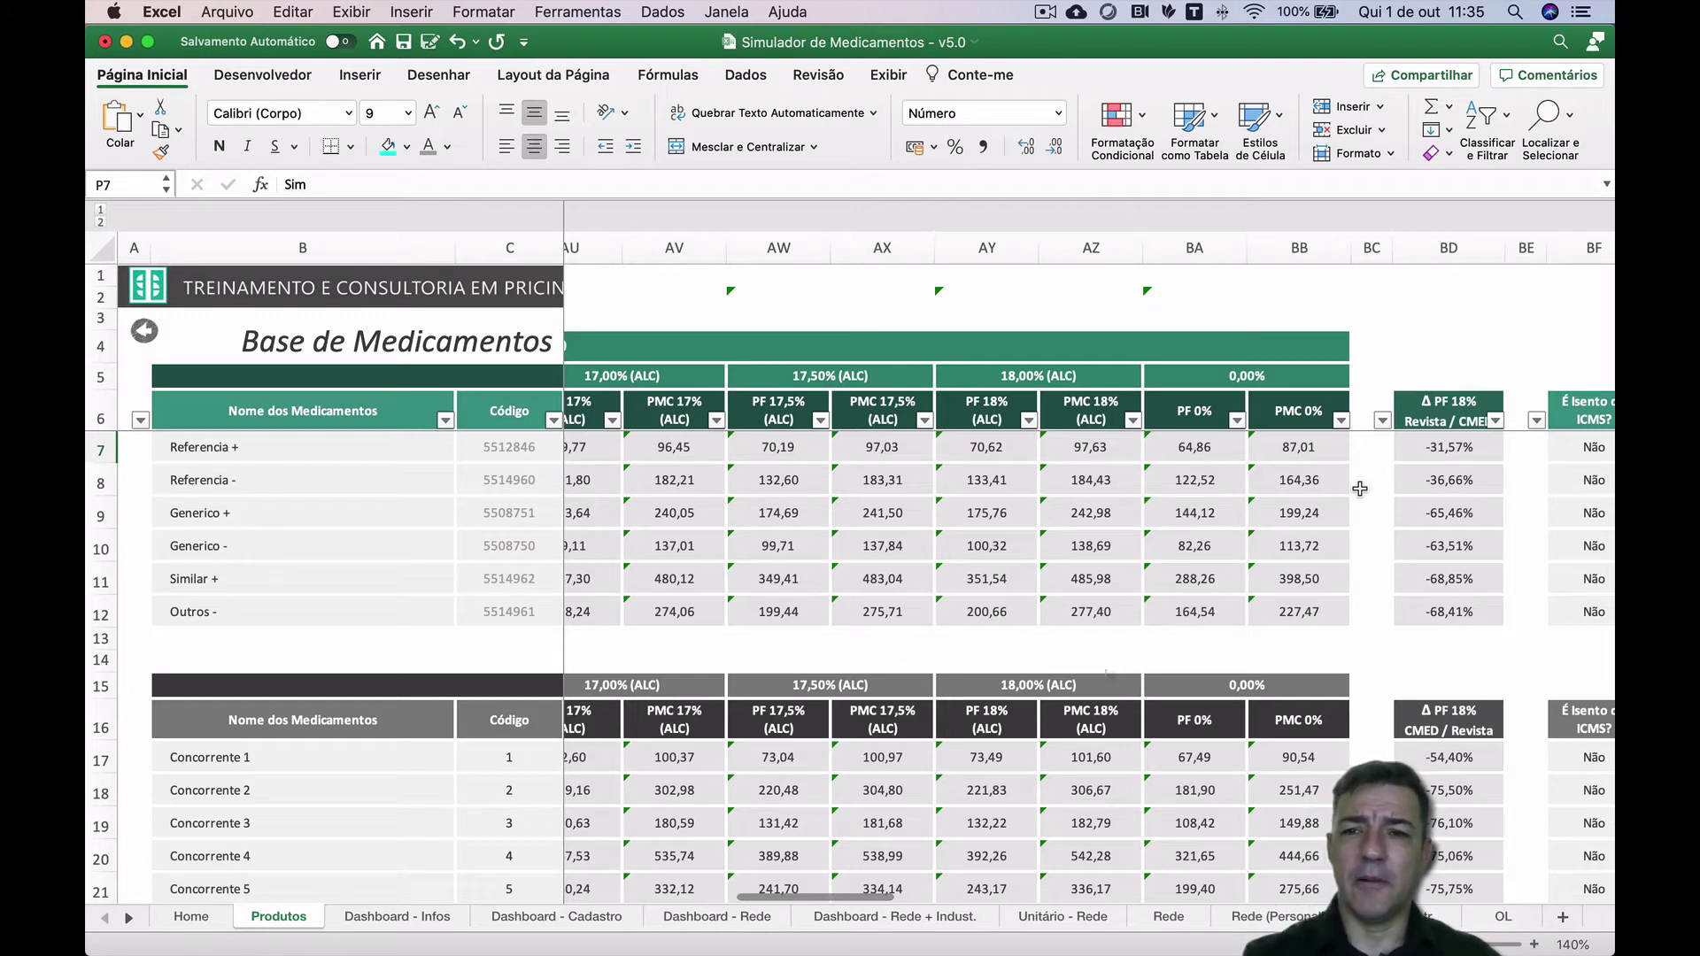
scroll(1284, 478, "right", 3)
scroll(1168, 455, "left", 3)
left_click(1168, 455)
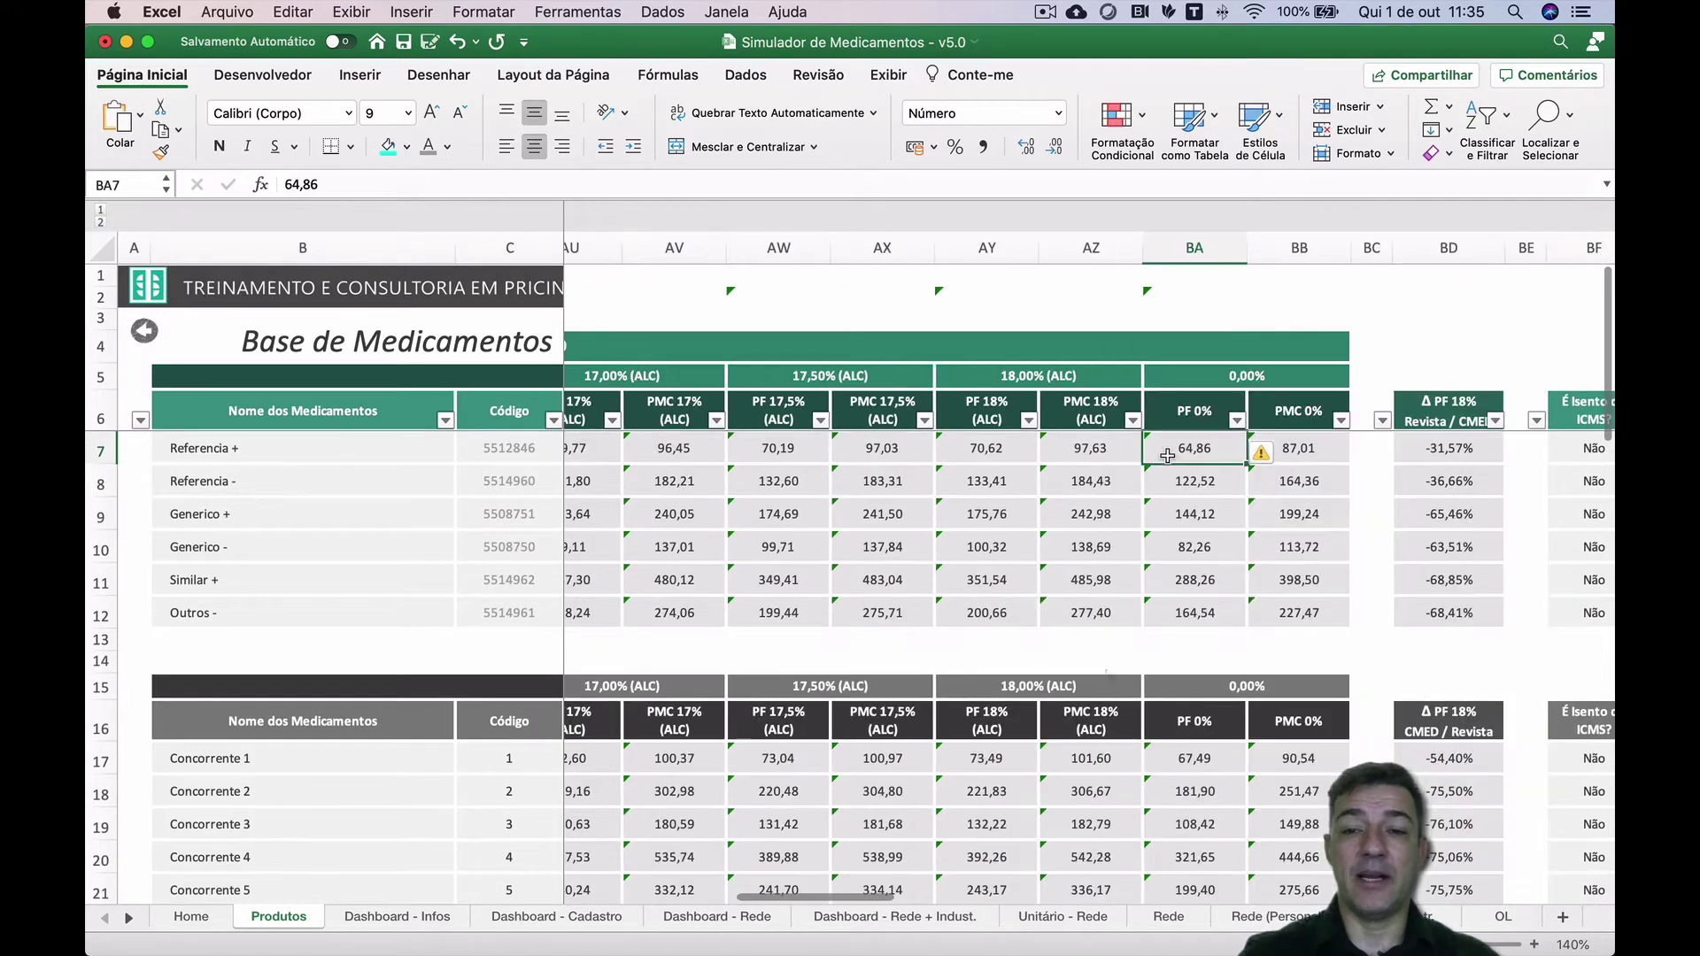
scroll(1151, 456, "right", 5)
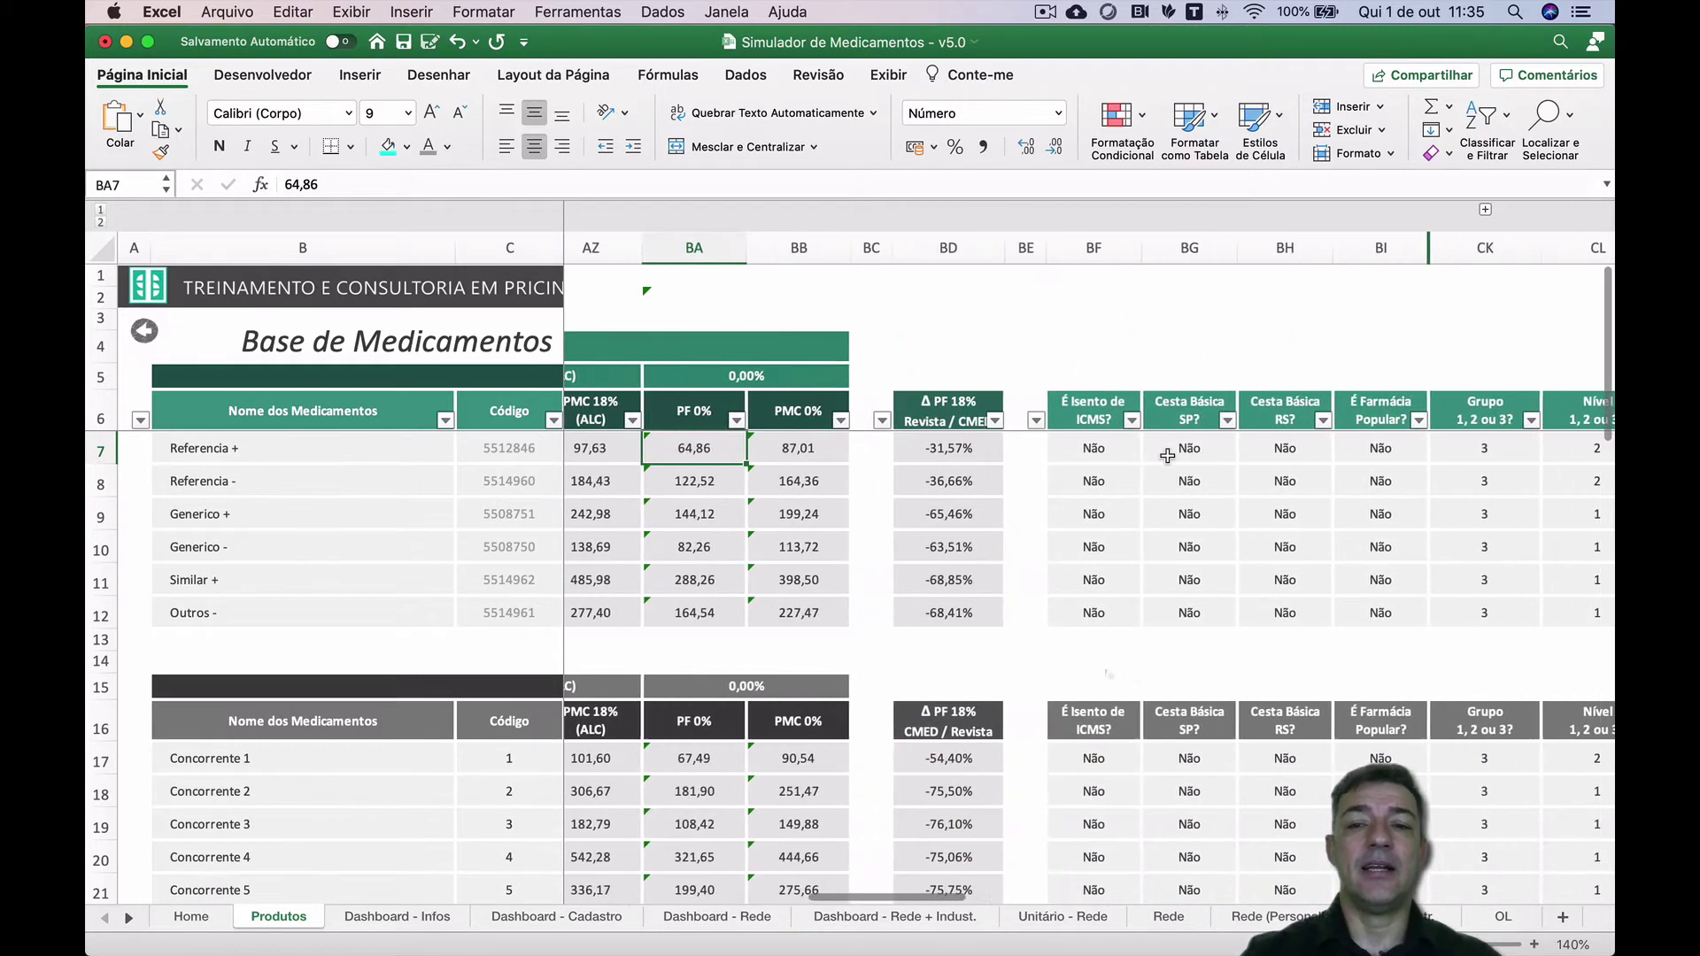
left_click(933, 455)
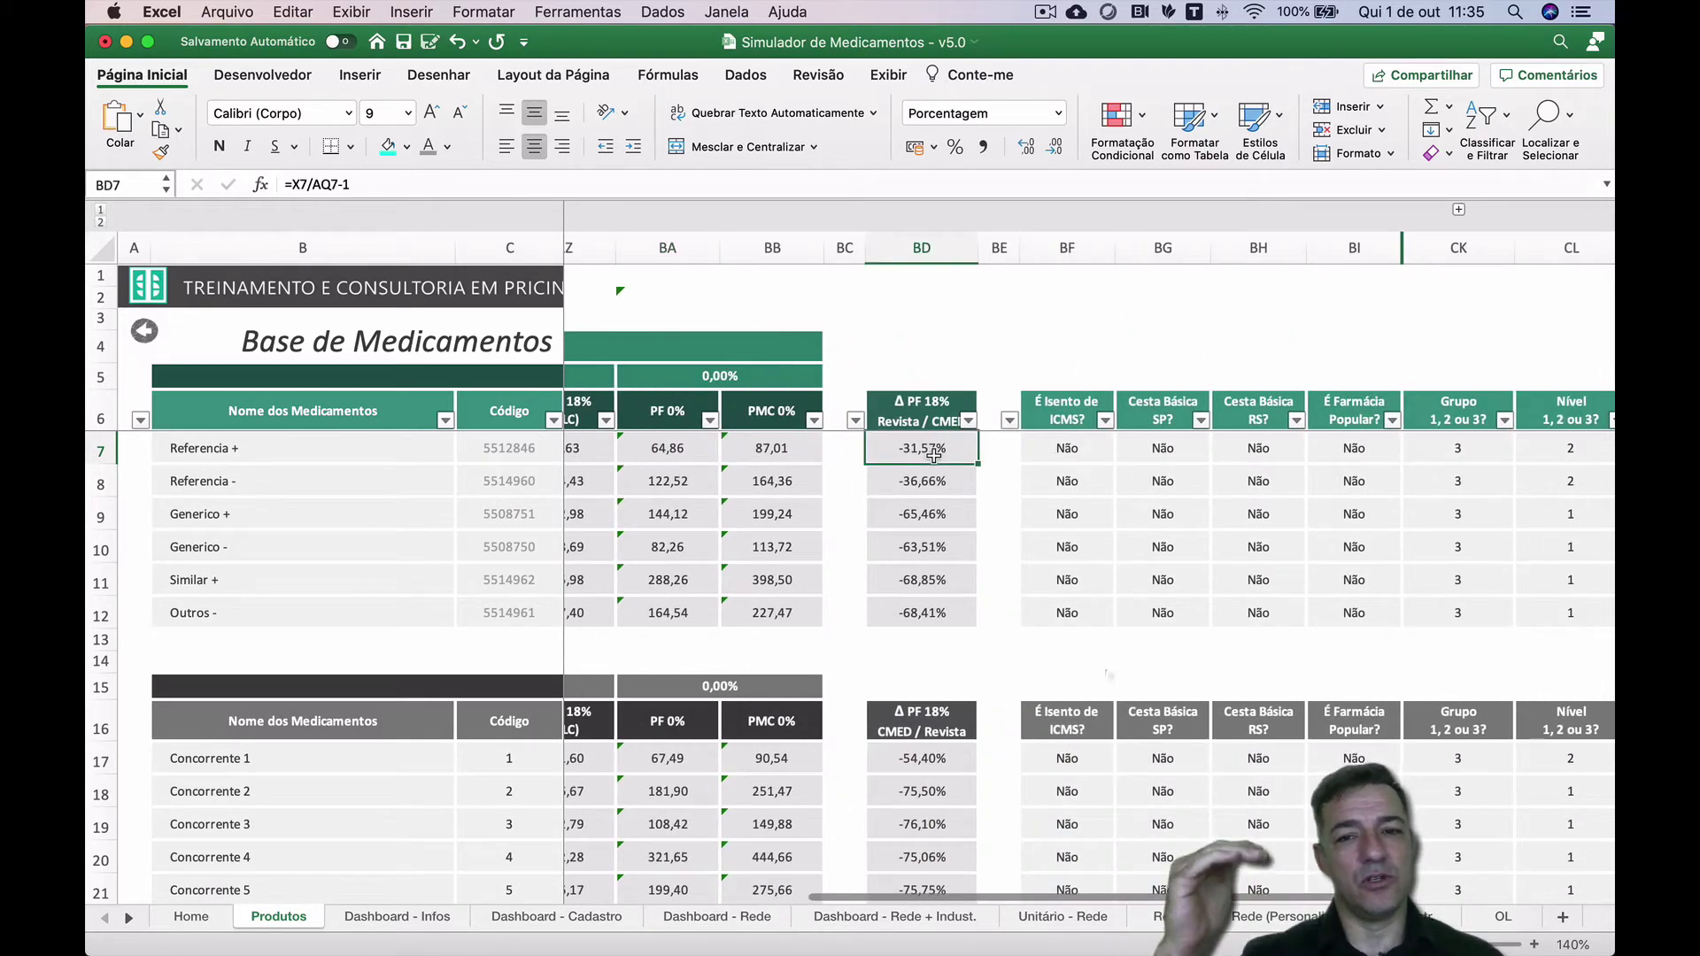
- Review the tax classification columns for Cesta Básica SP, Cesta Básica RS and Farmácia Popular
scroll(934, 456, "right", 5)
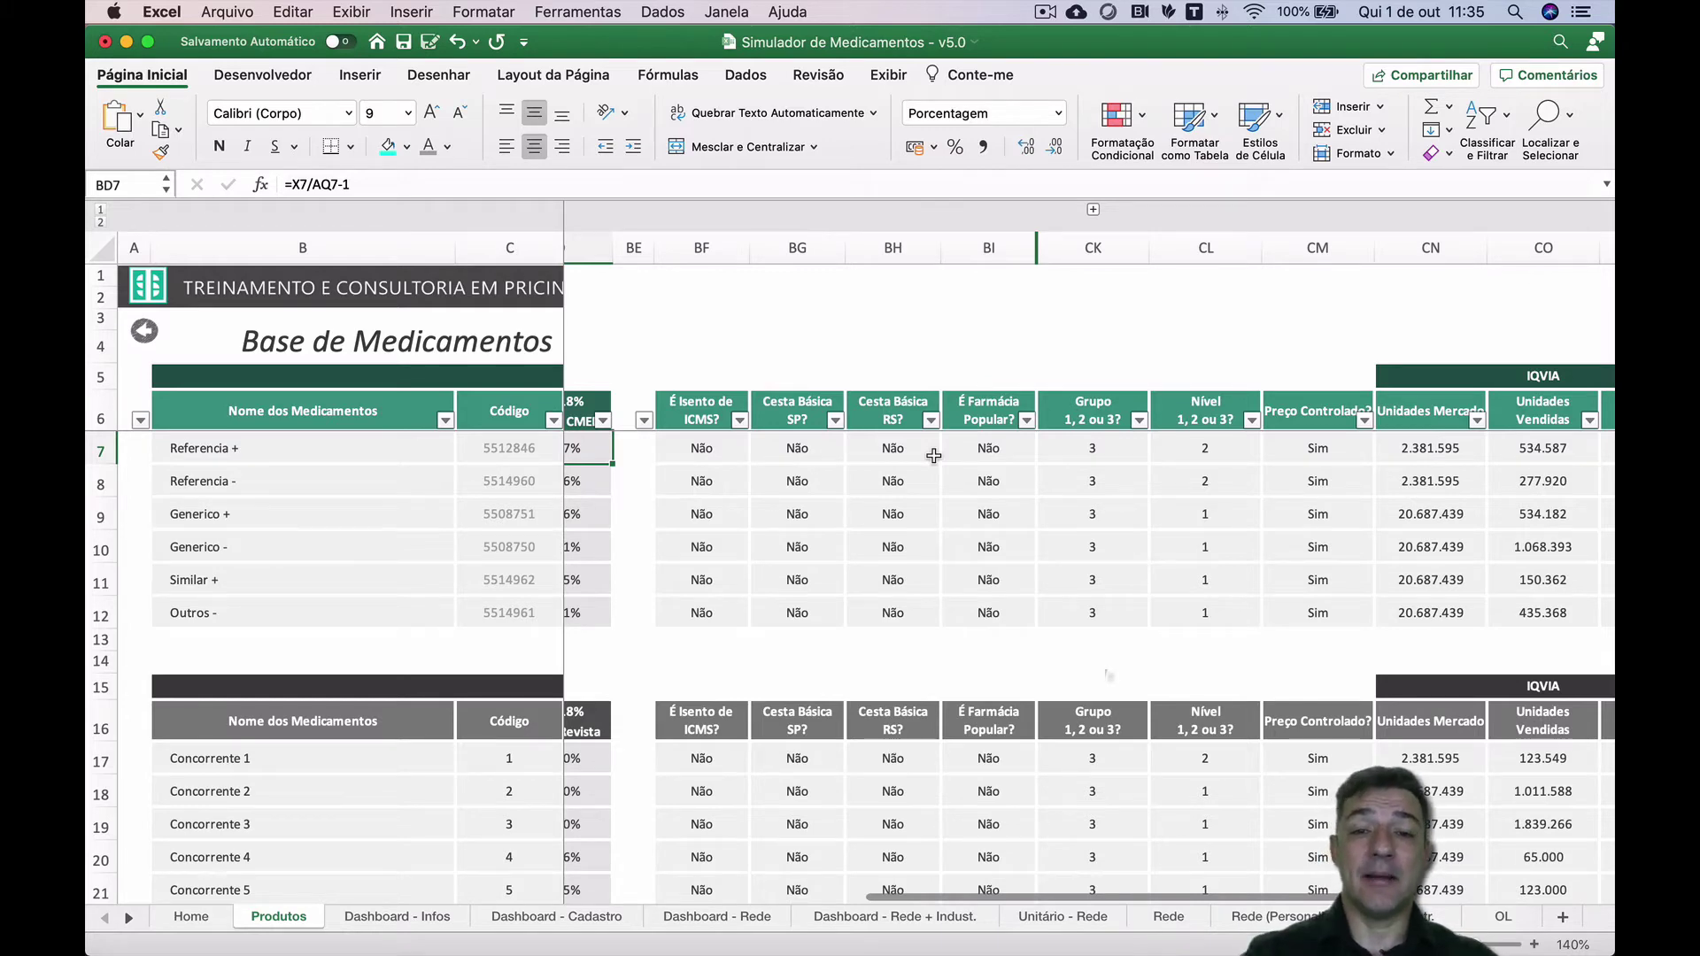
left_click(799, 452)
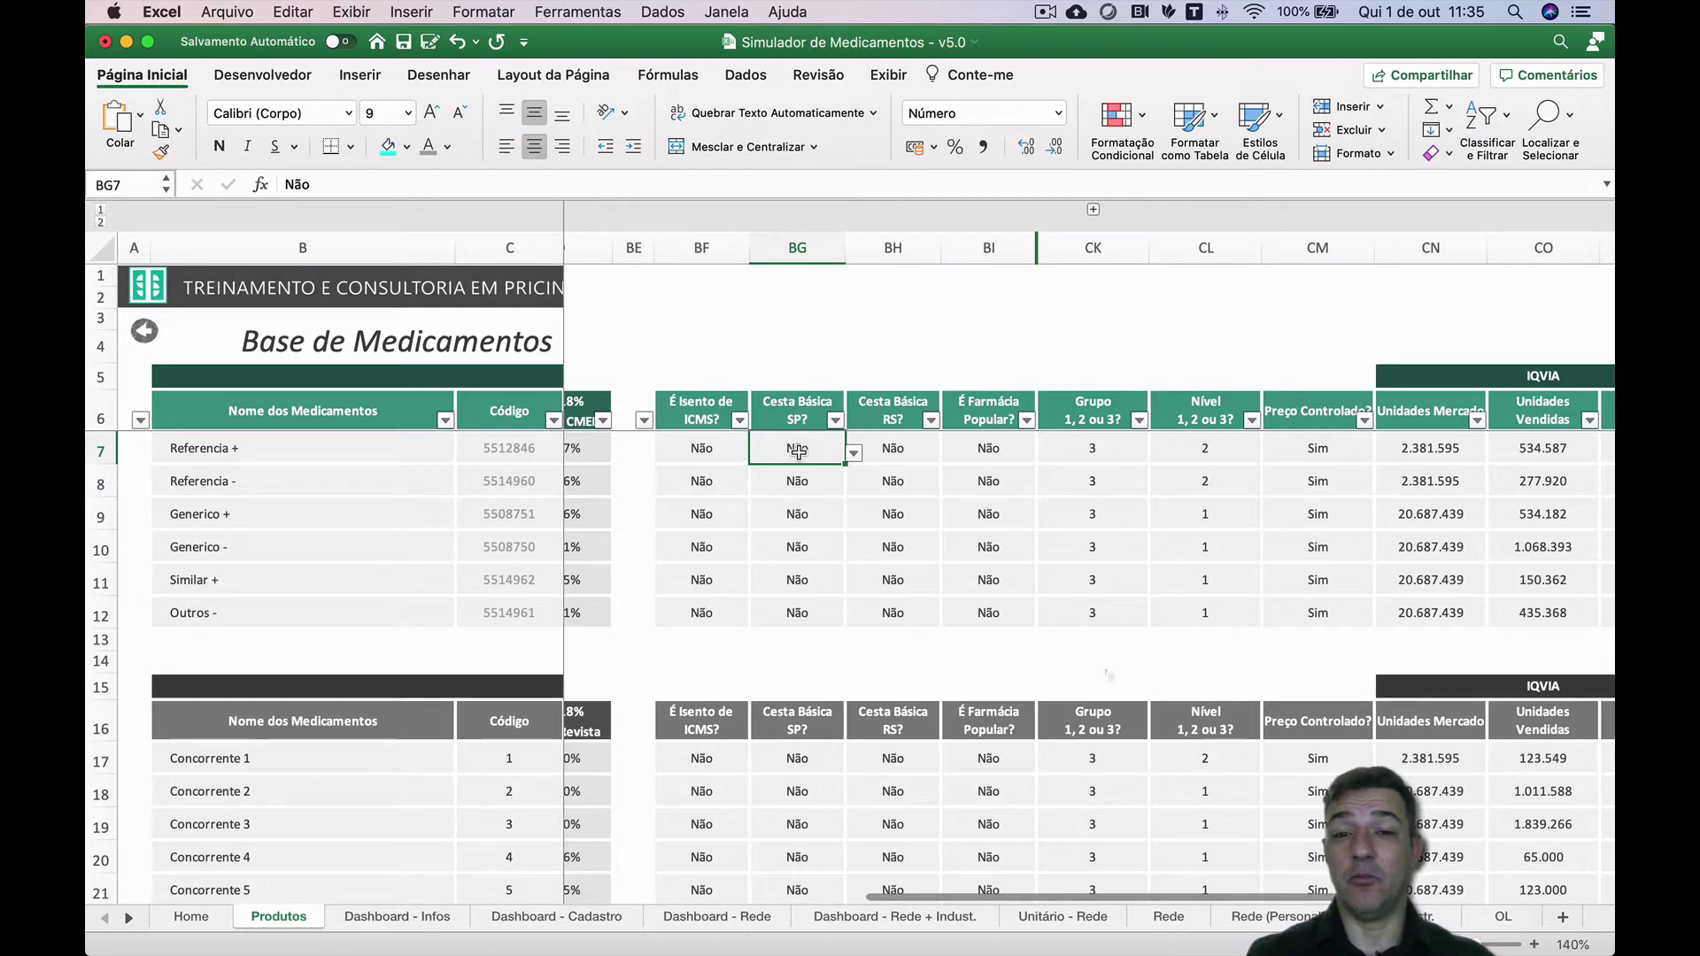
key("Up")
key("Right")
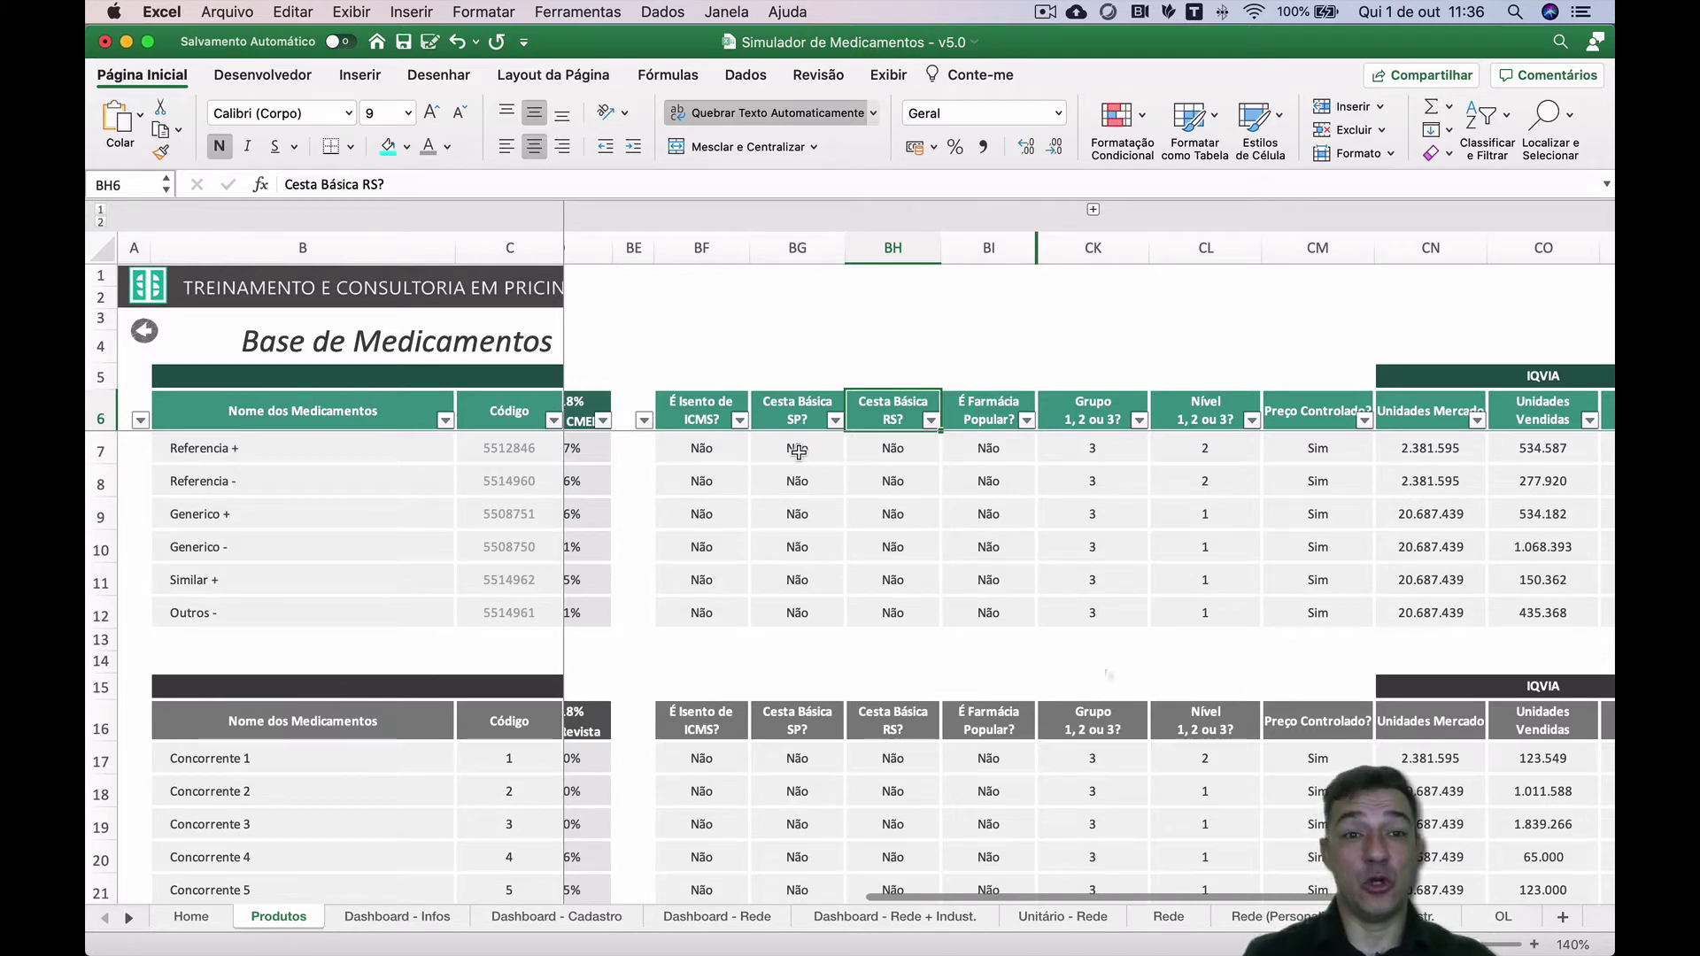
key("Right")
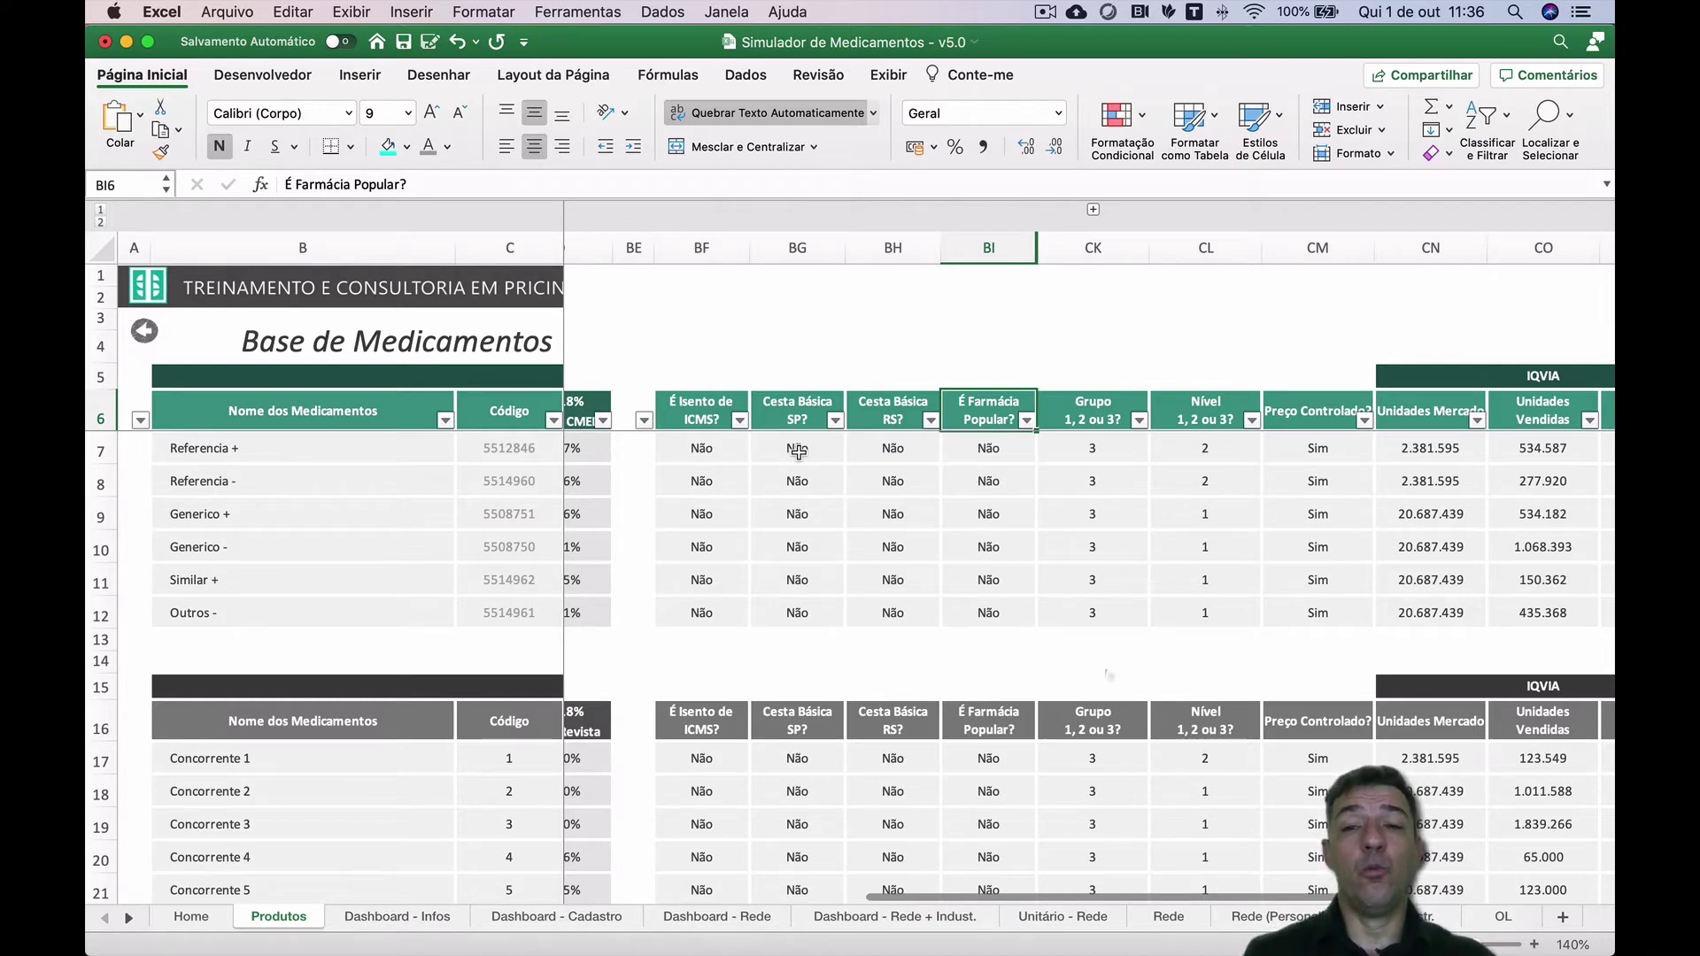
- Examine the Grupo, Nível and Preço Controlado? columns, ending on the Referencia + price control entry
key("Right")
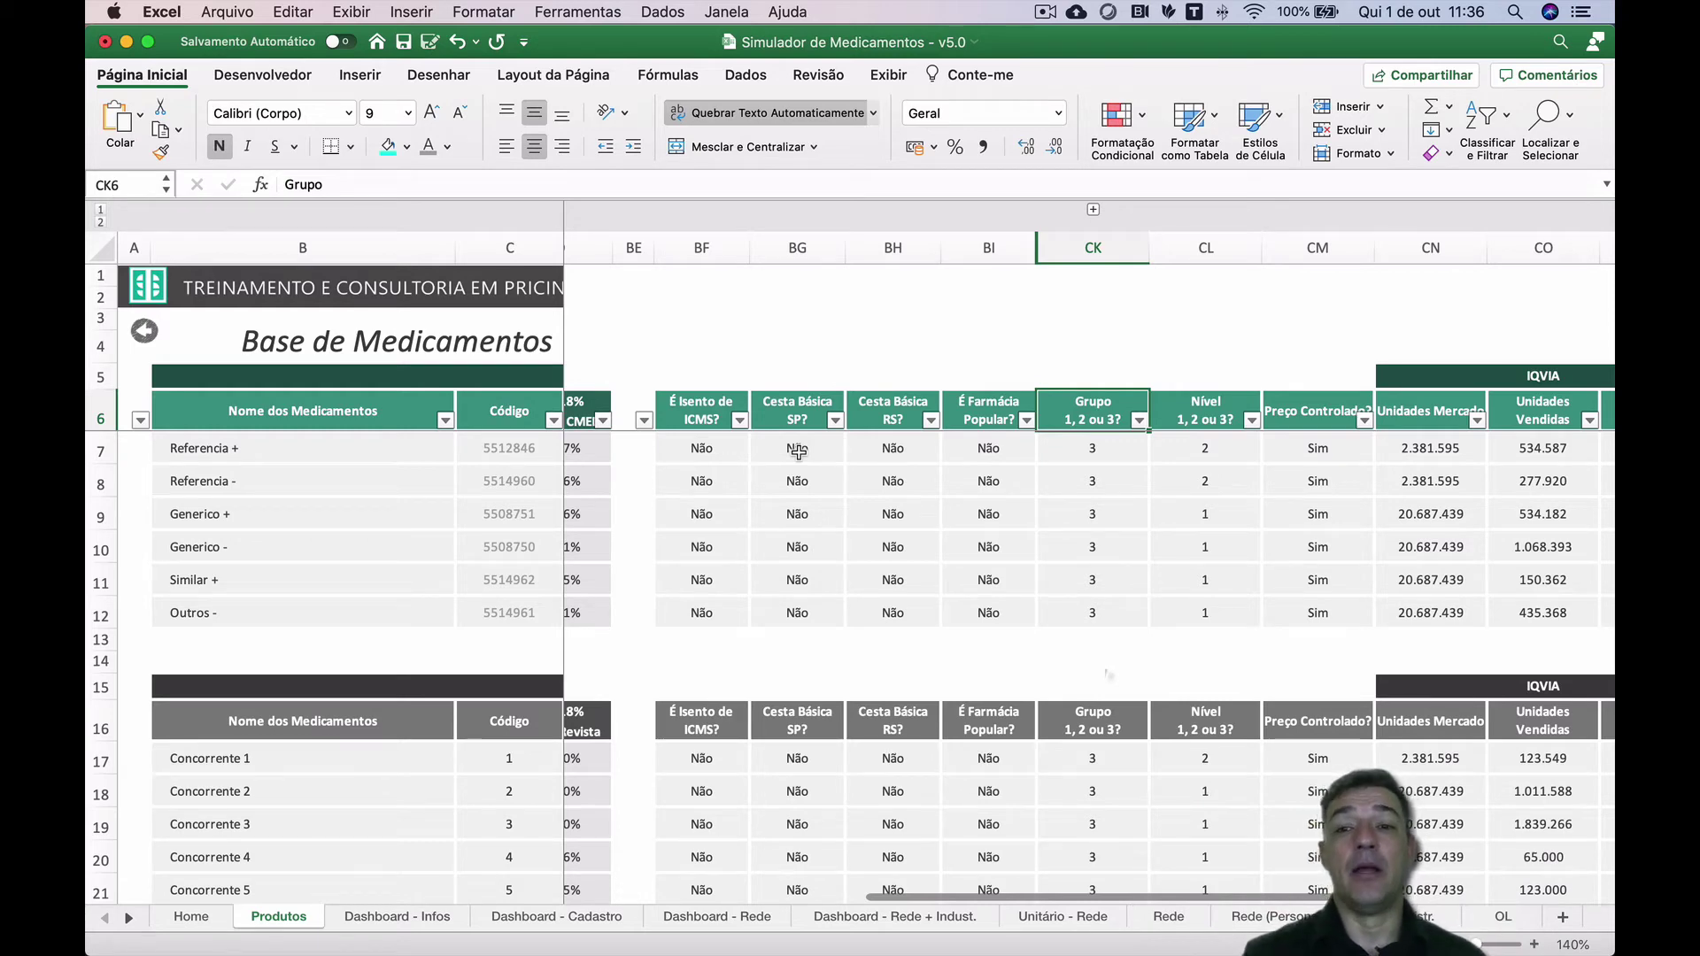
key("Right")
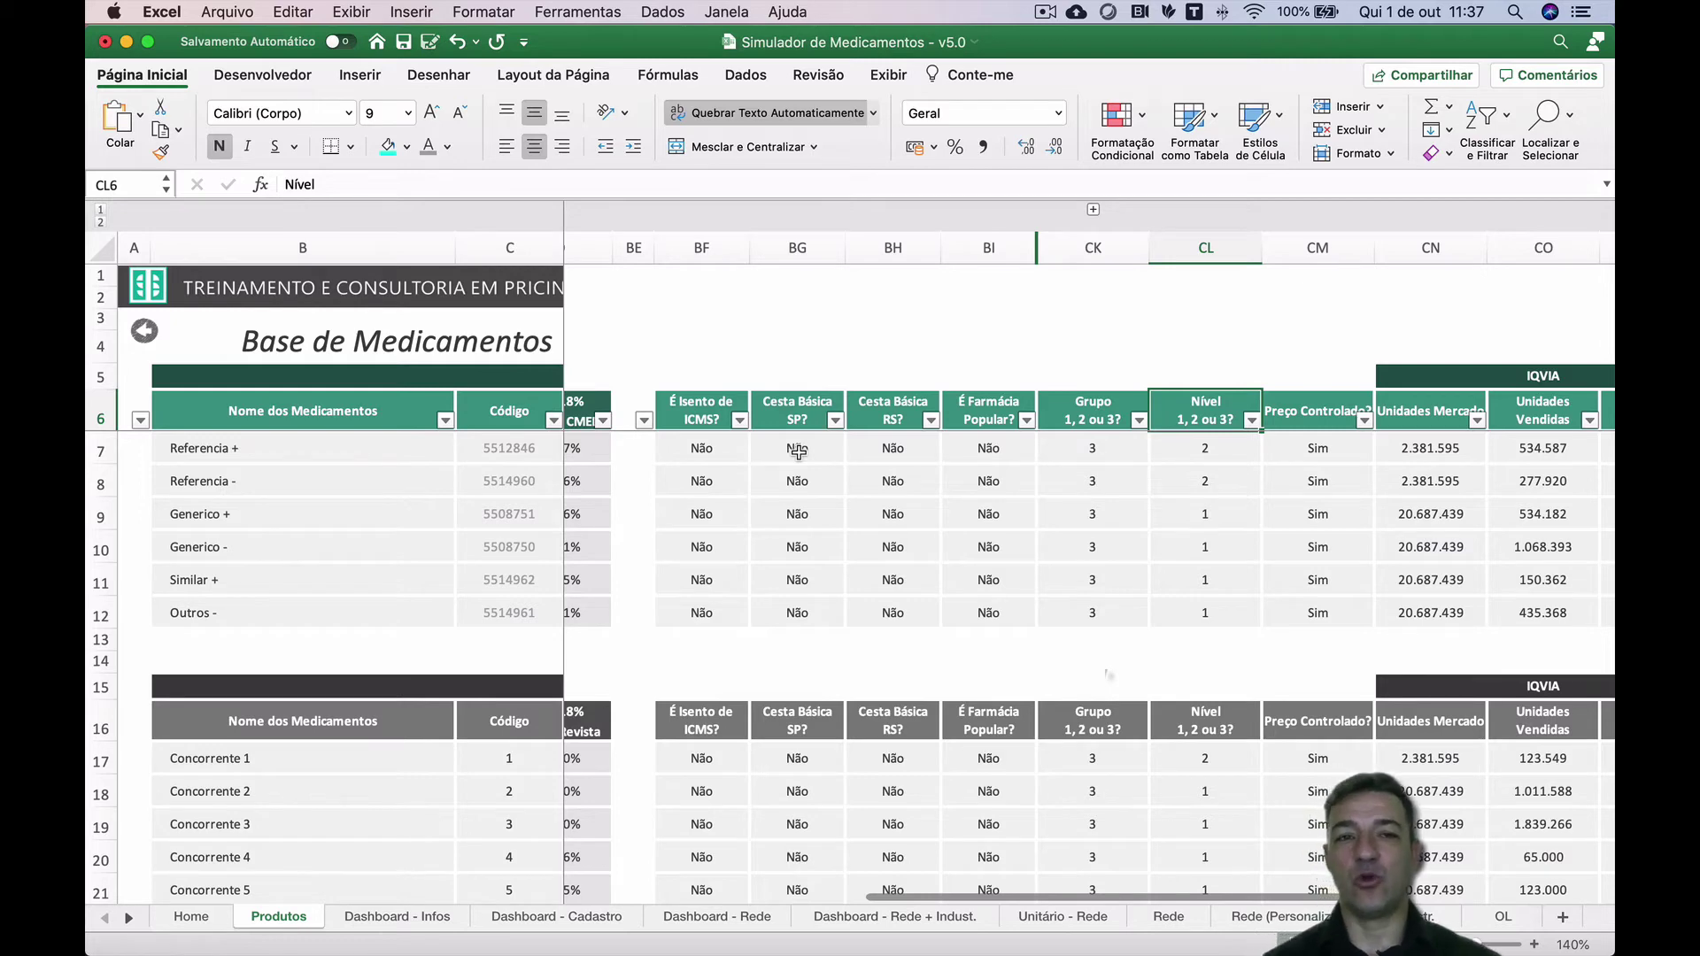
key("Right")
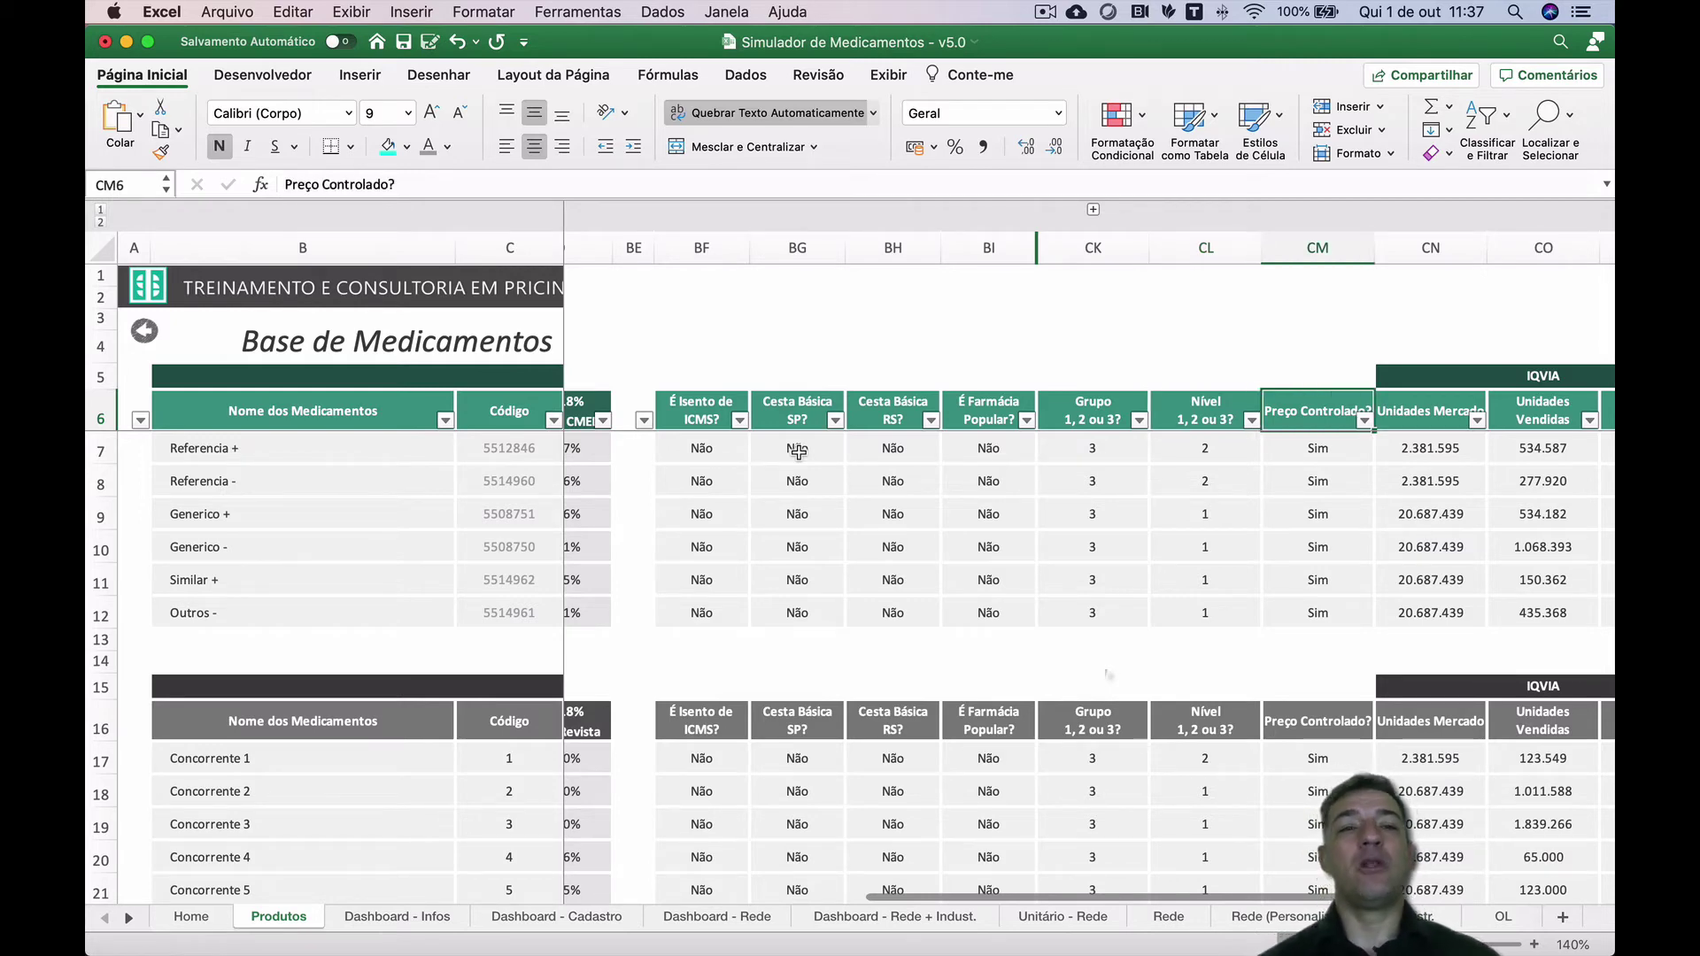
key("Left")
key("Left")
key("Left")
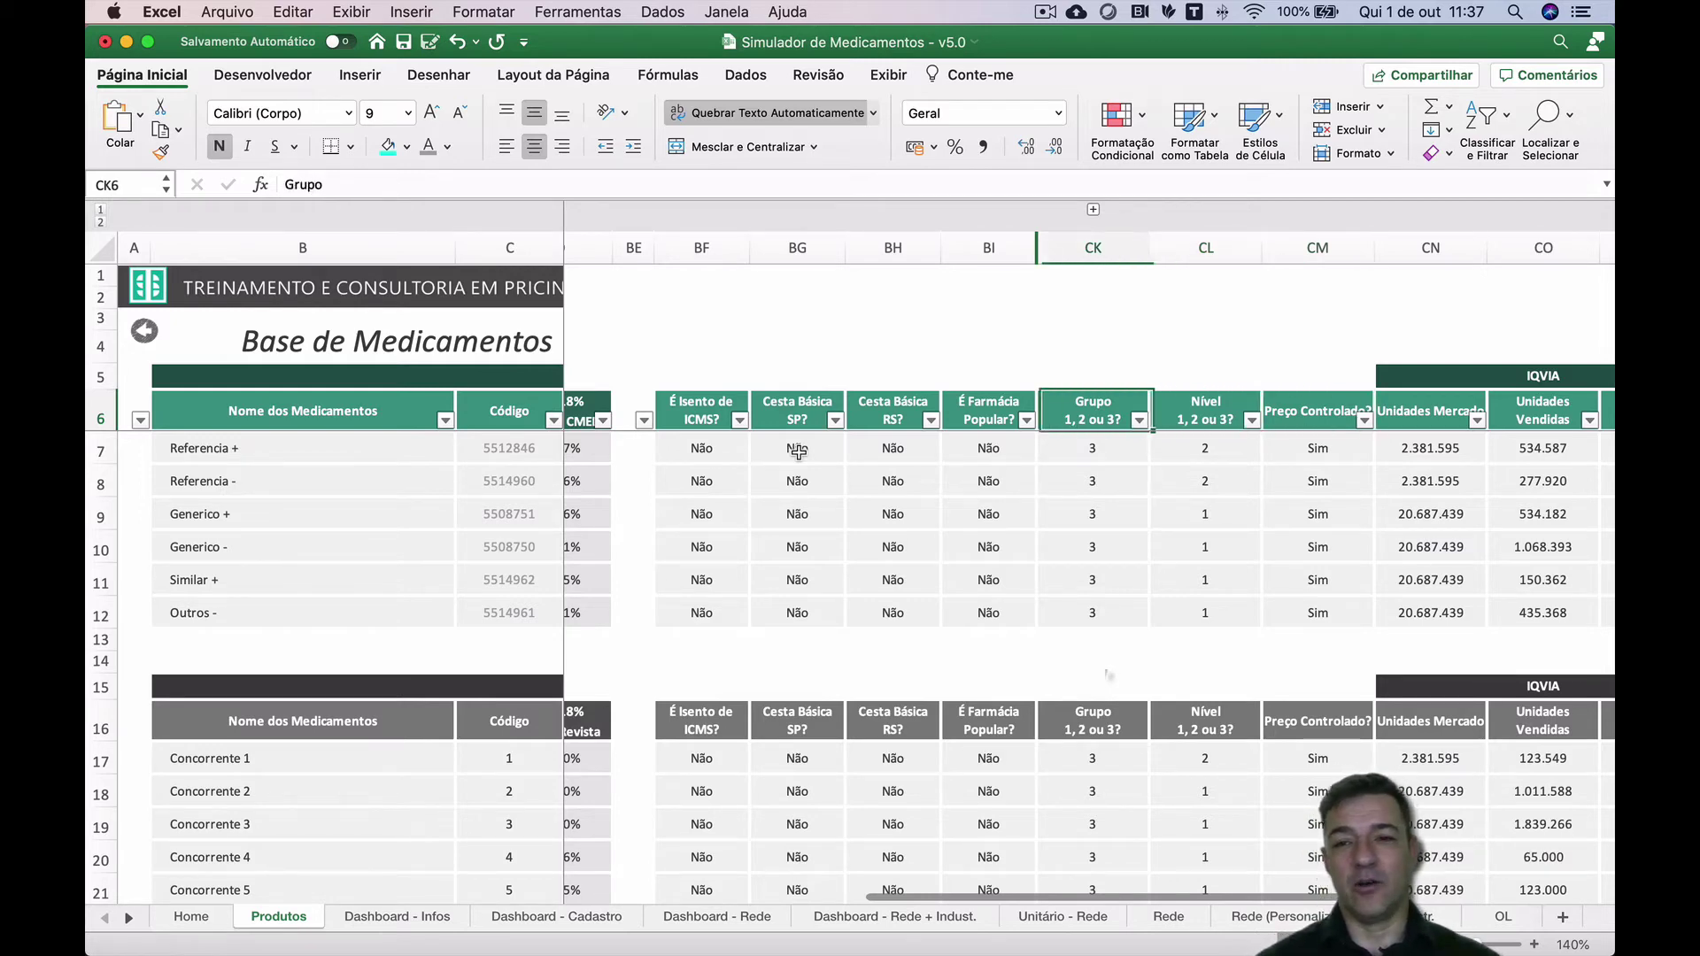
key("Right")
key("Right")
key("Right")
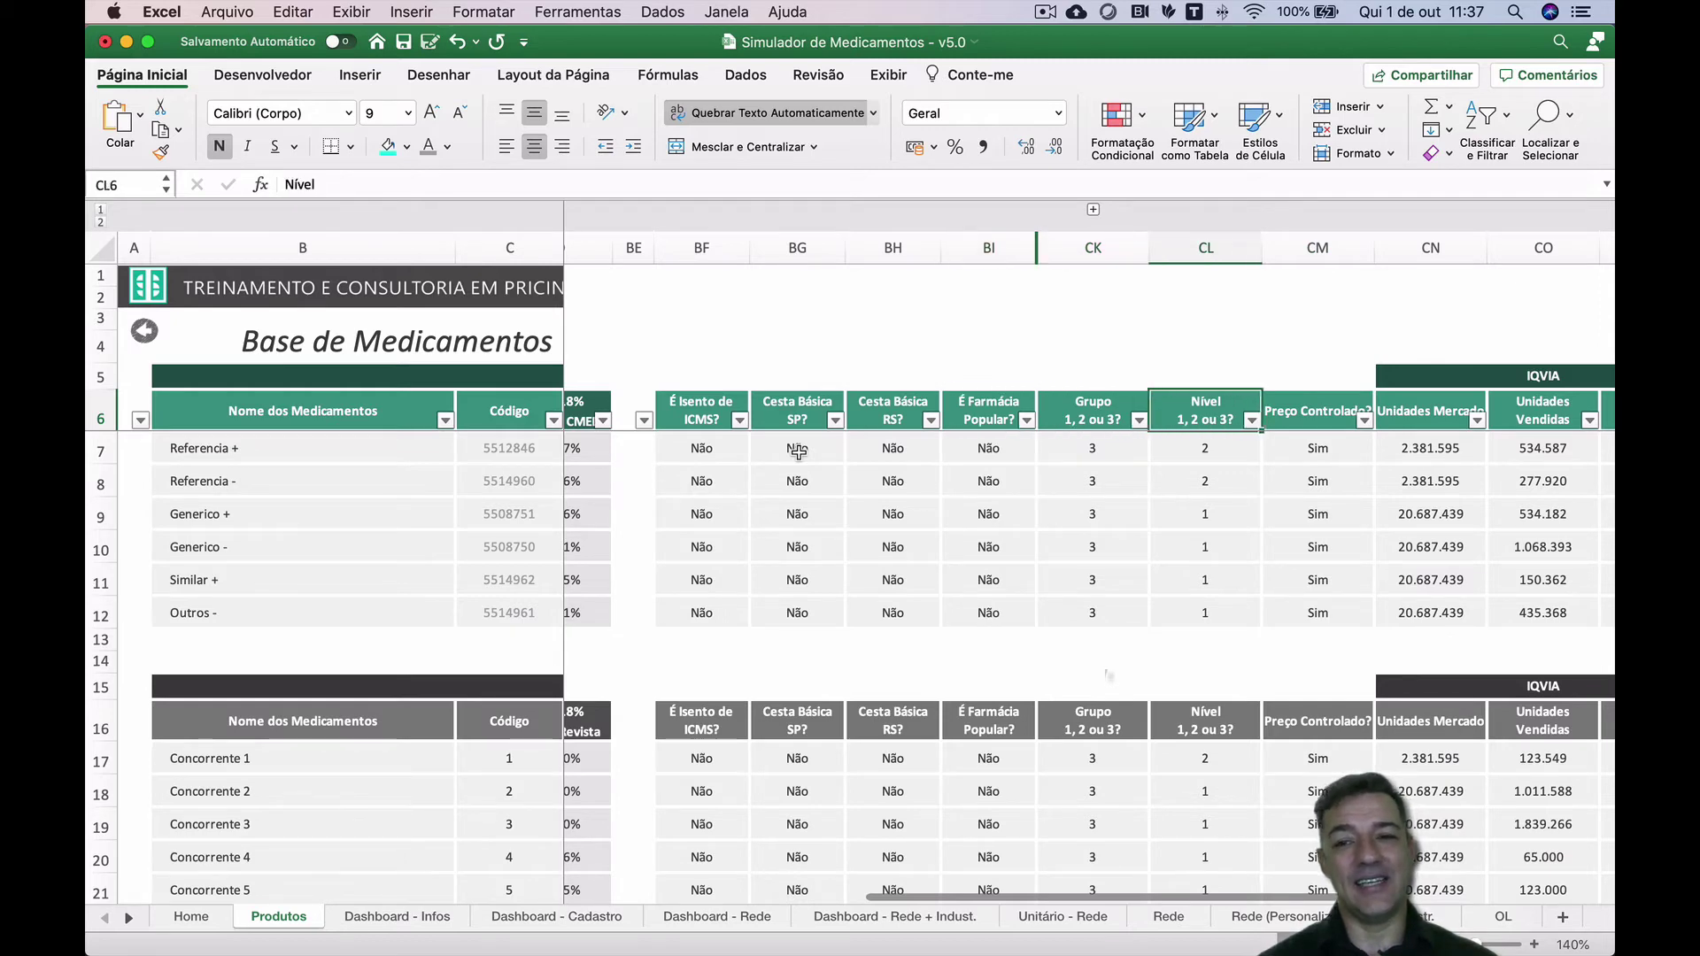
key("Down")
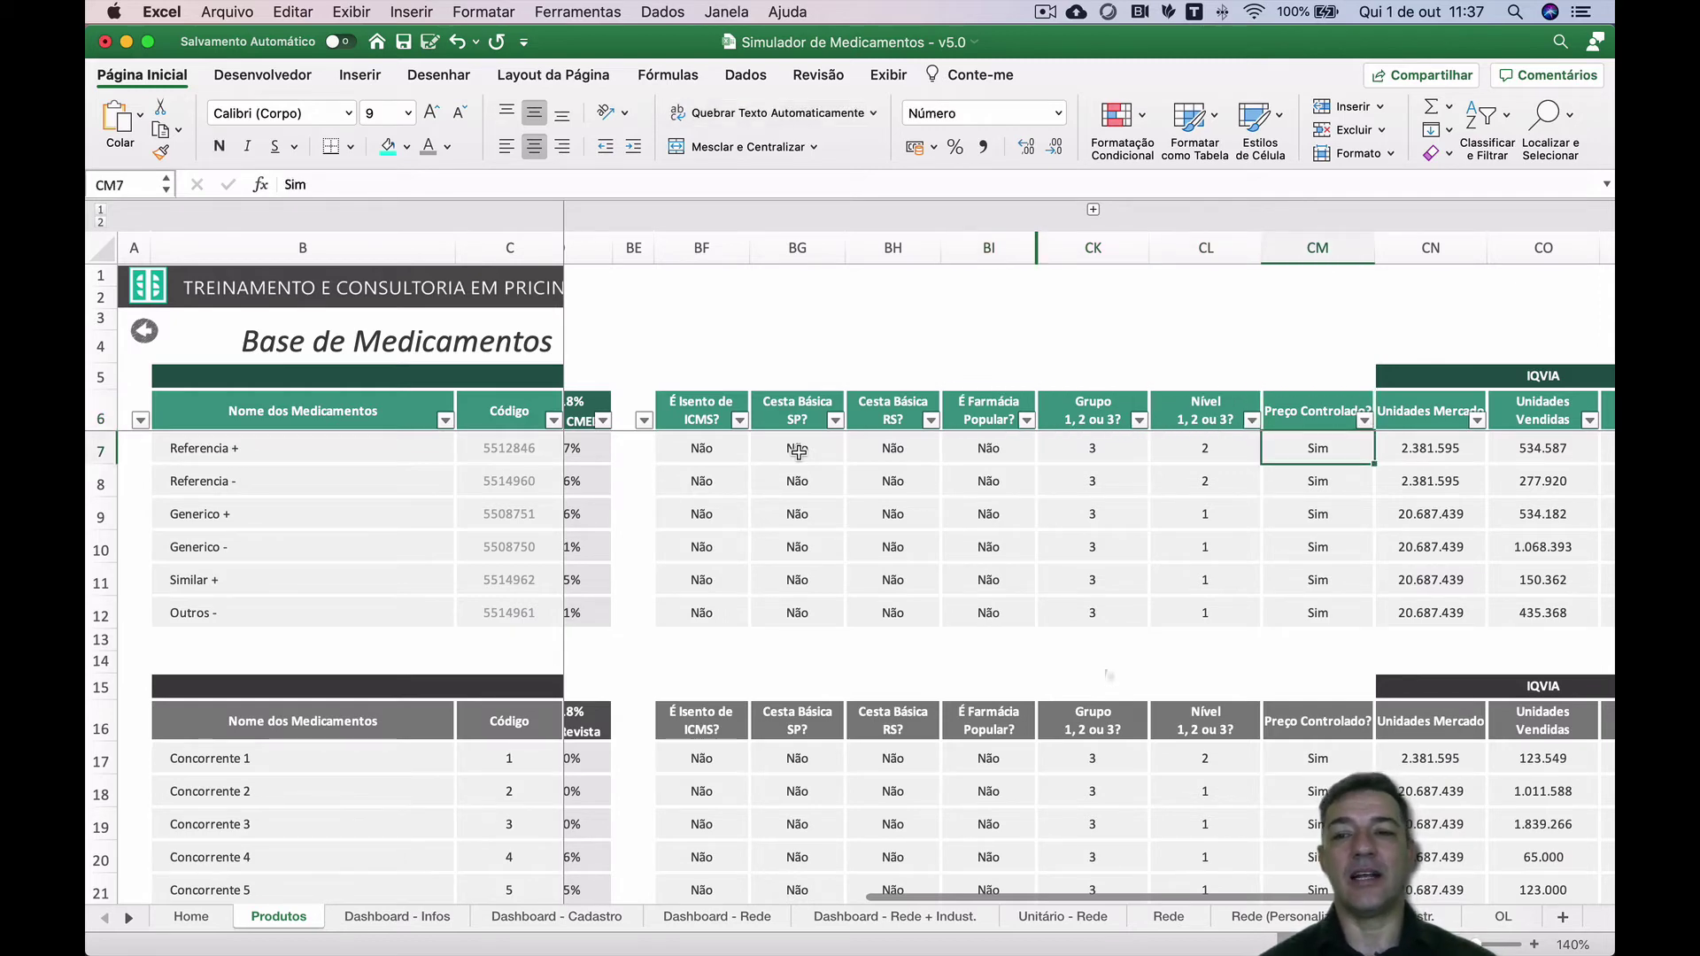
- Review the IQVIA block's Unidades Mercado, Unidades Vendidas and Market-Share columns one after another
scroll(965, 514, "right", 5)
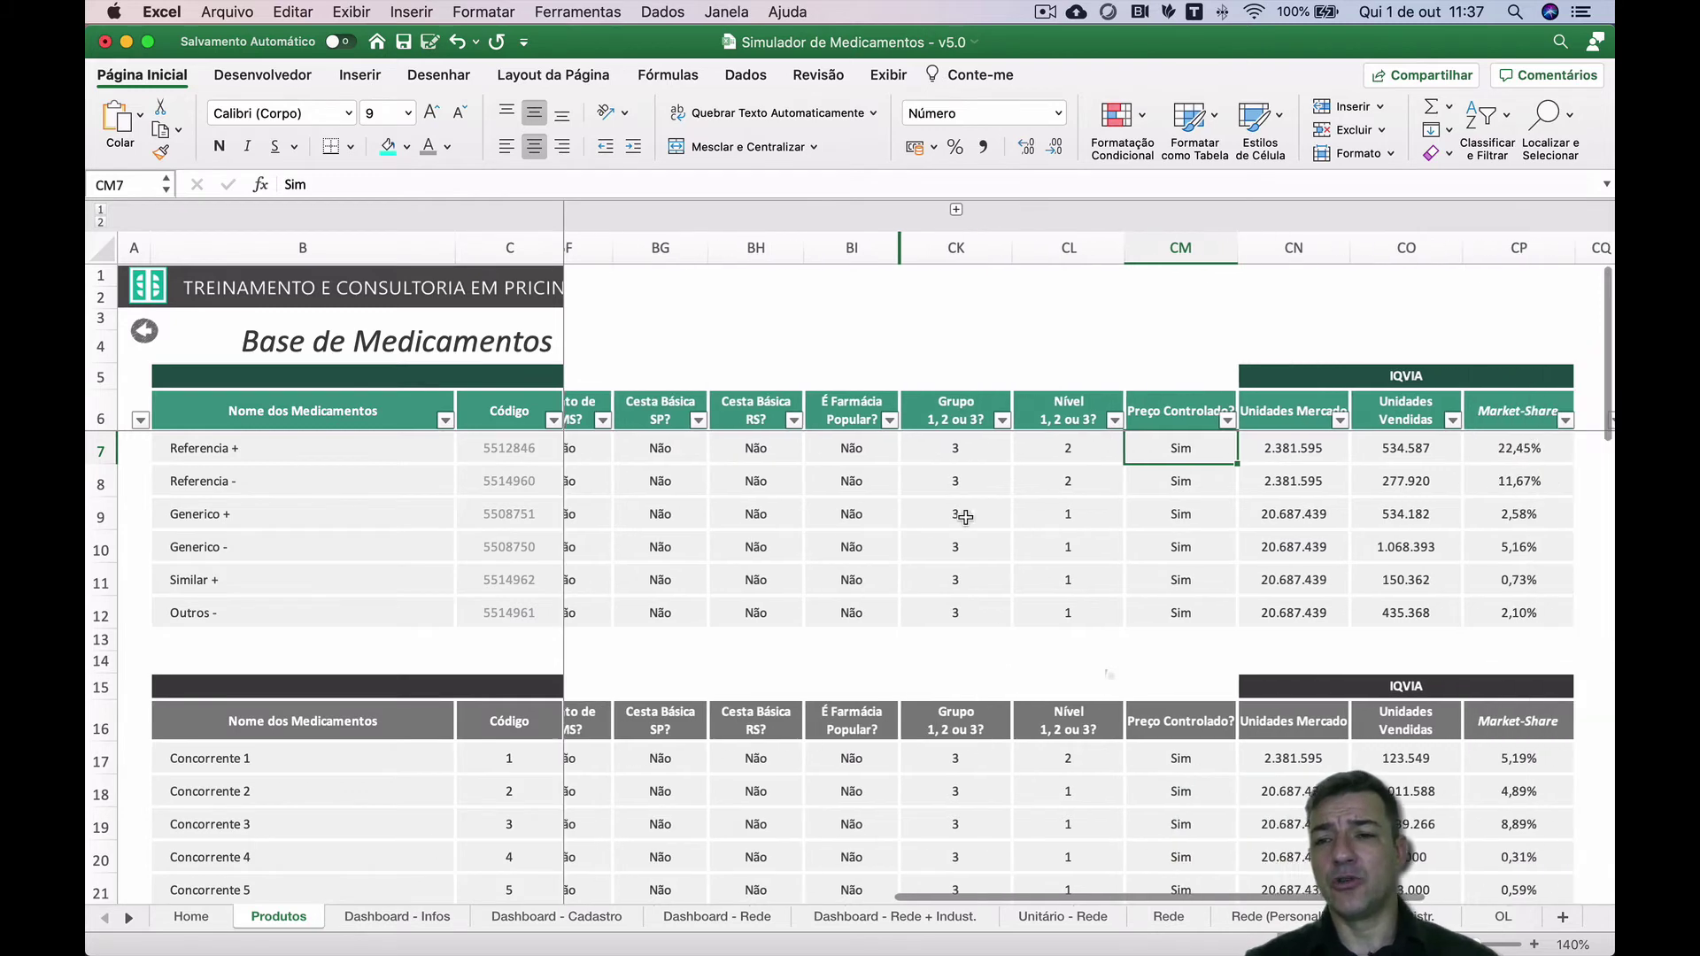
left_click(992, 248)
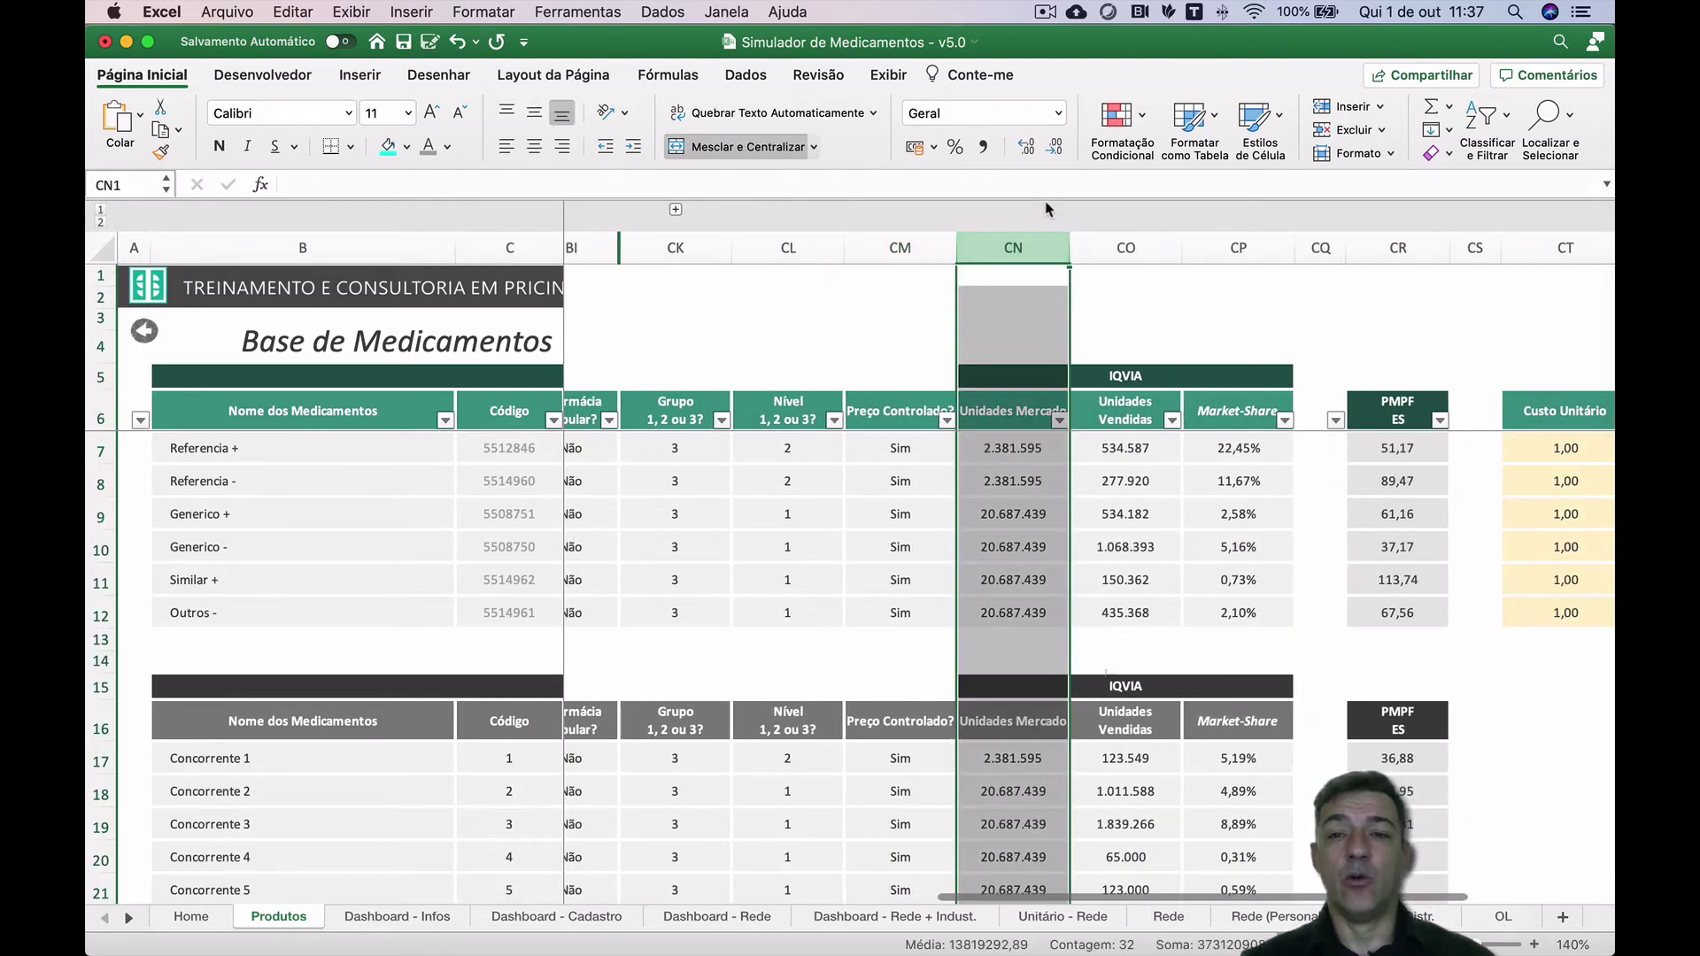
left_click(1123, 249)
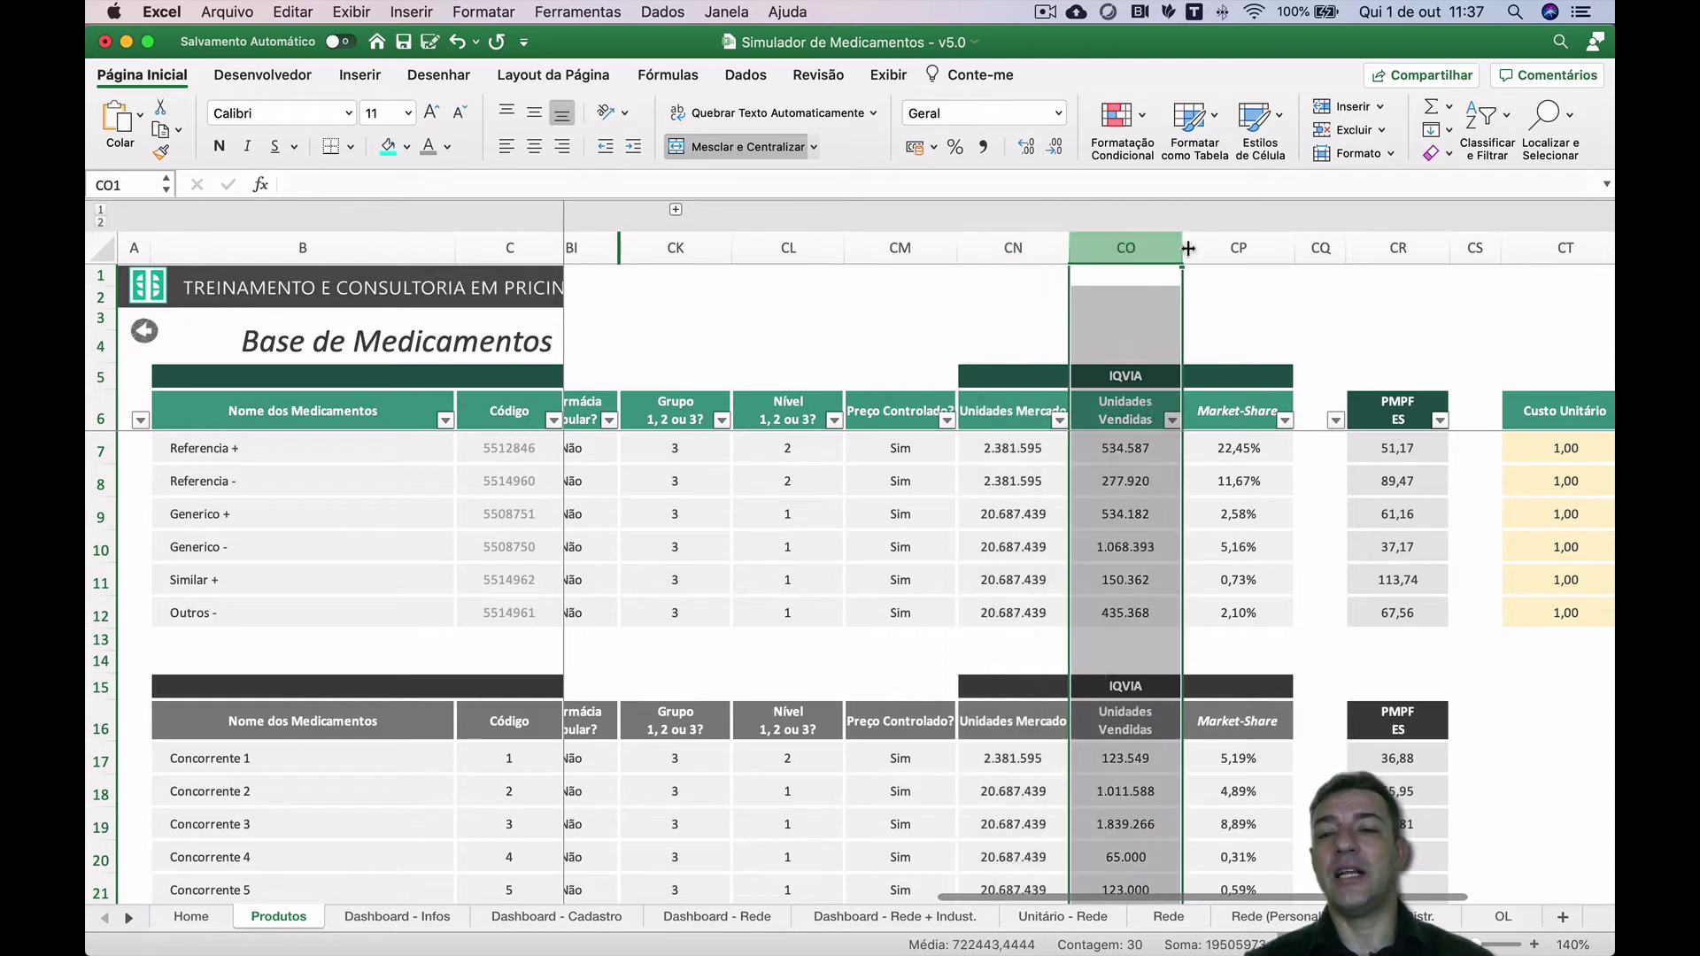
left_click(1275, 248)
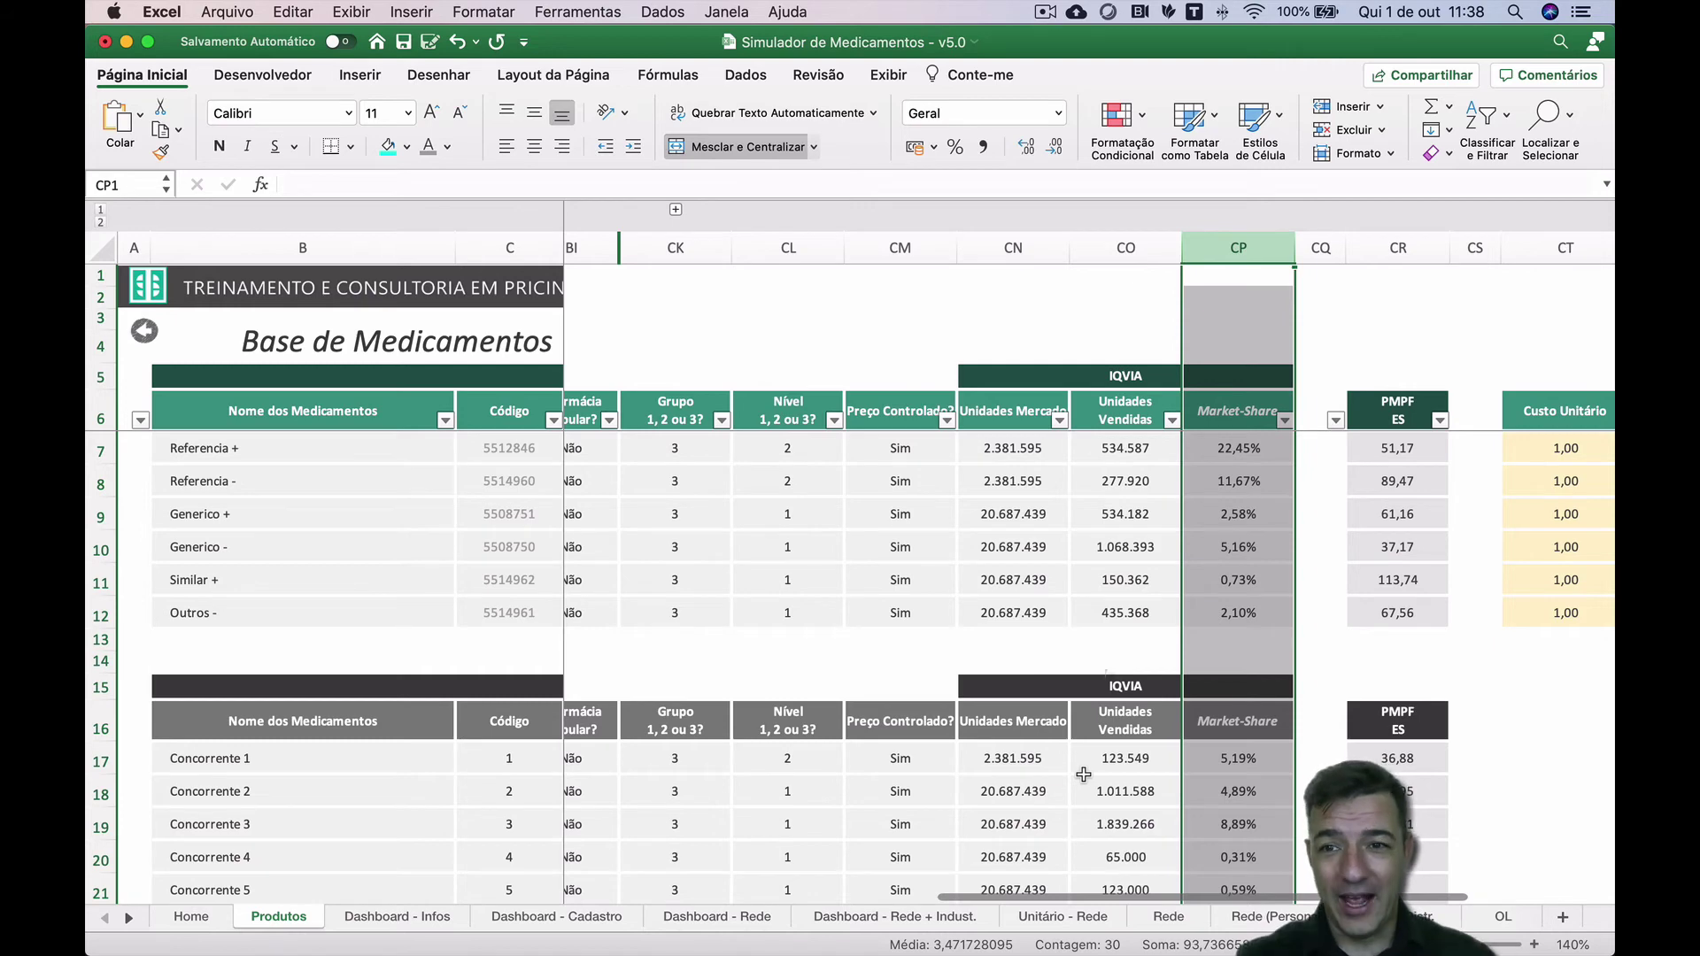
- Review the PMPF ES column and the Custo Unitário column at the end of the product base
scroll(1125, 762, "right", 5)
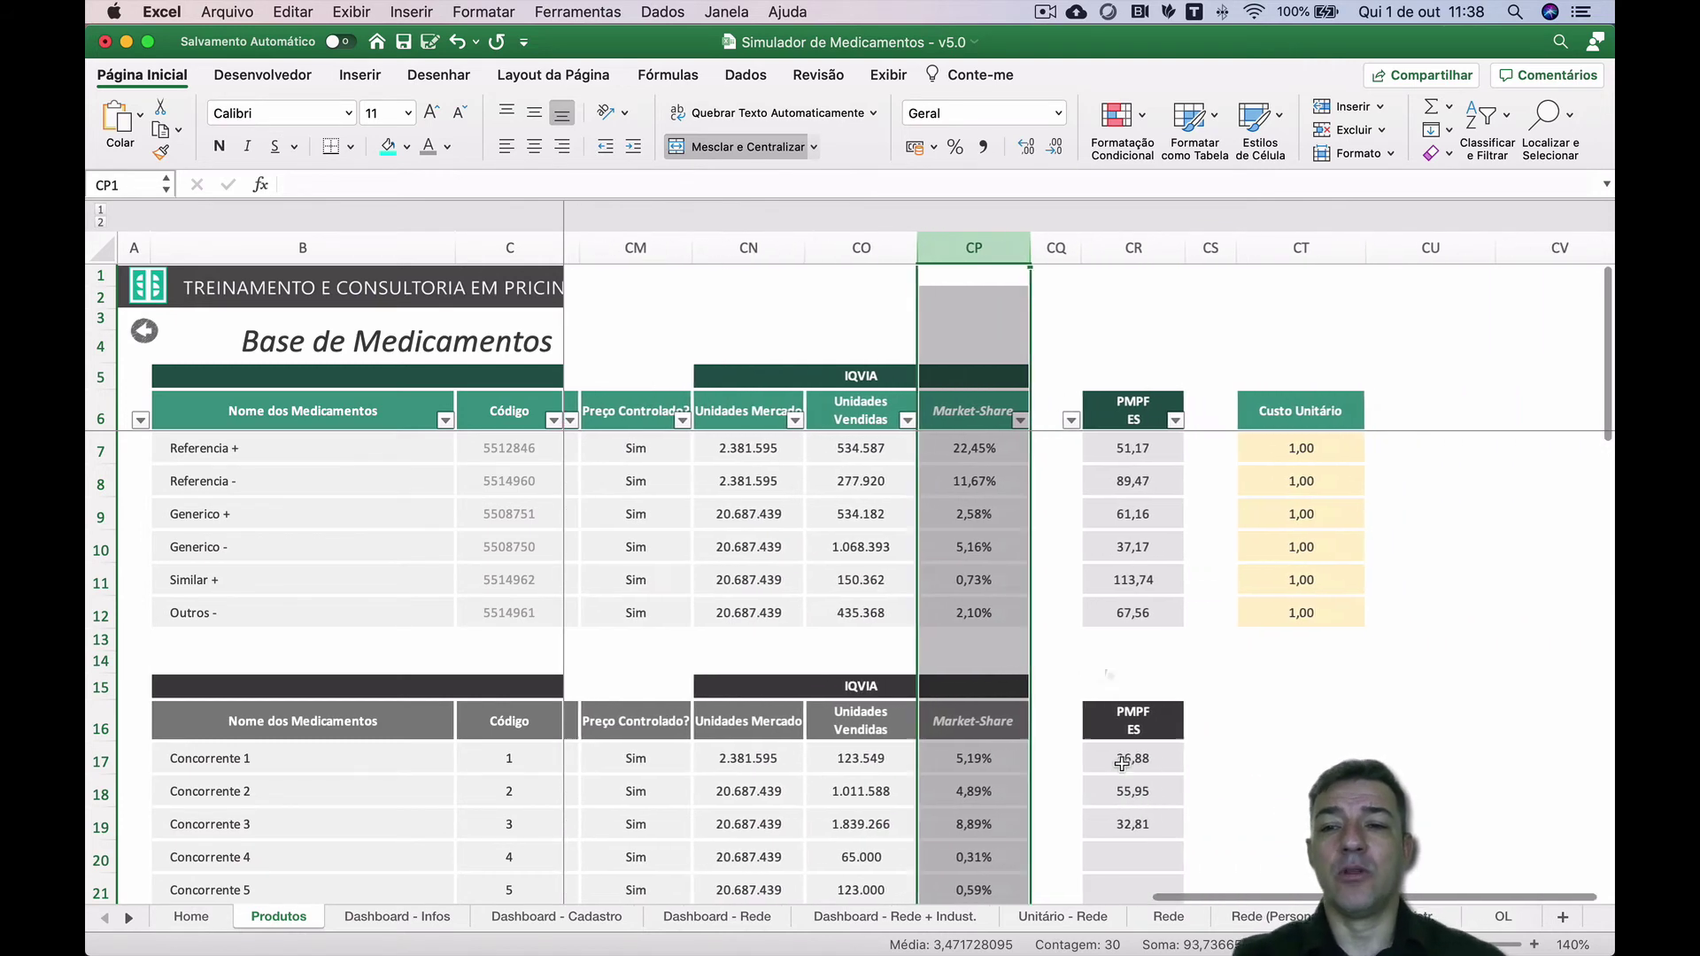
left_click(1100, 255)
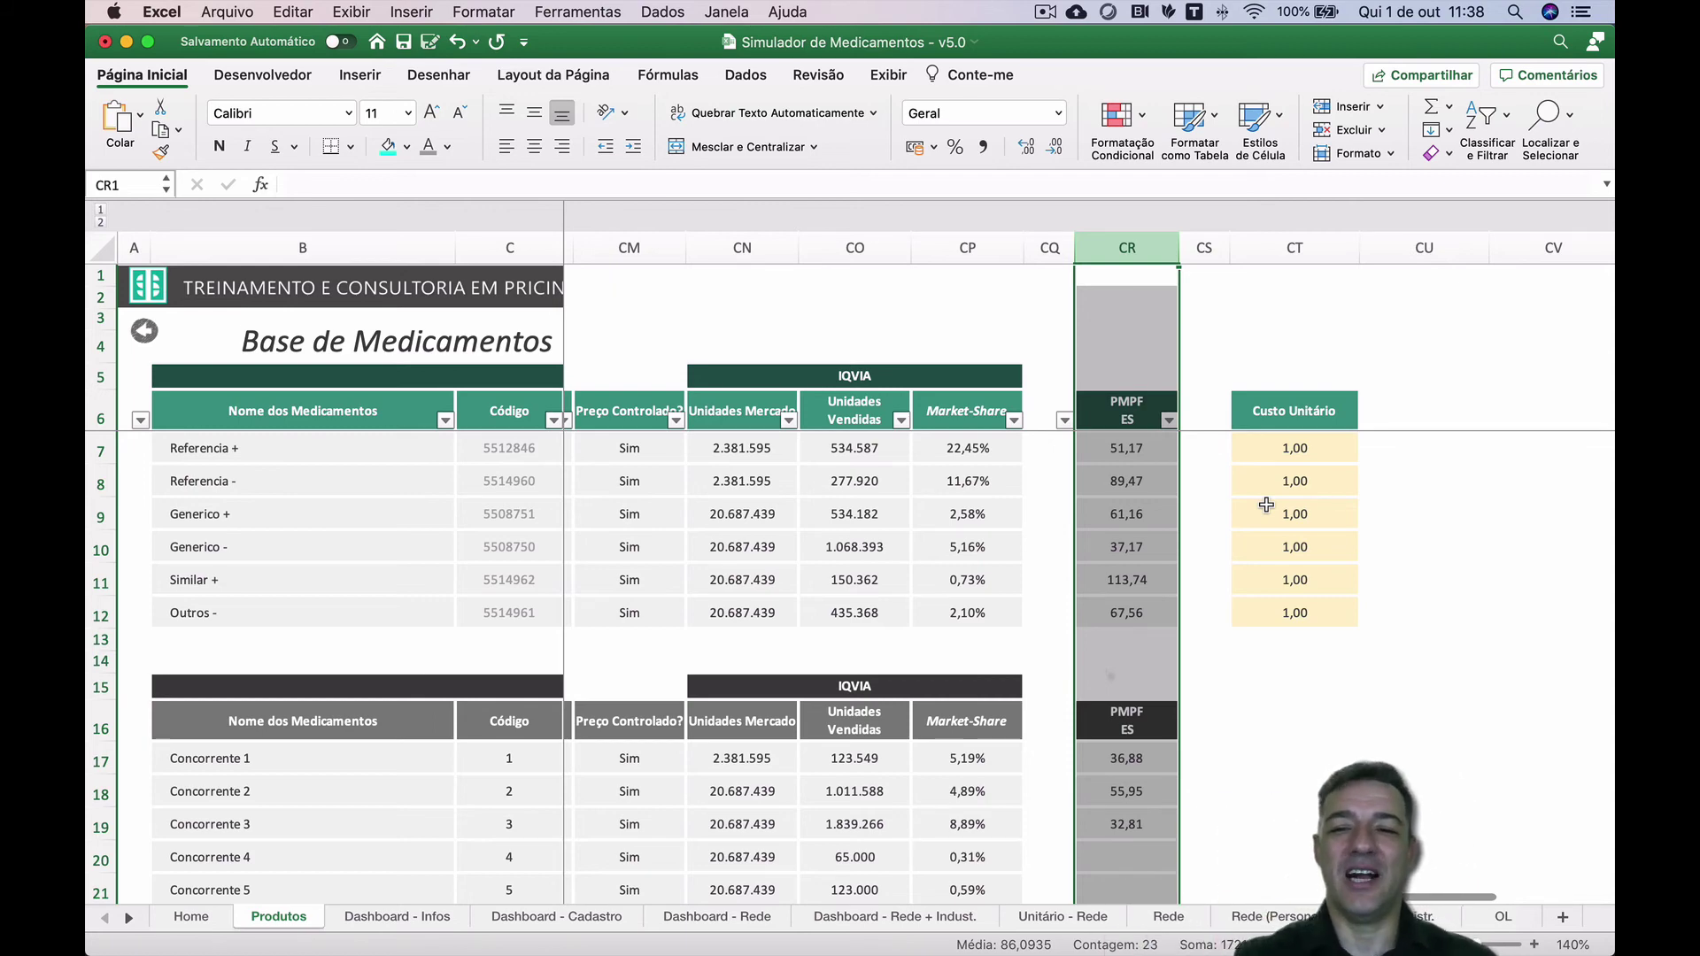
left_click(1276, 241)
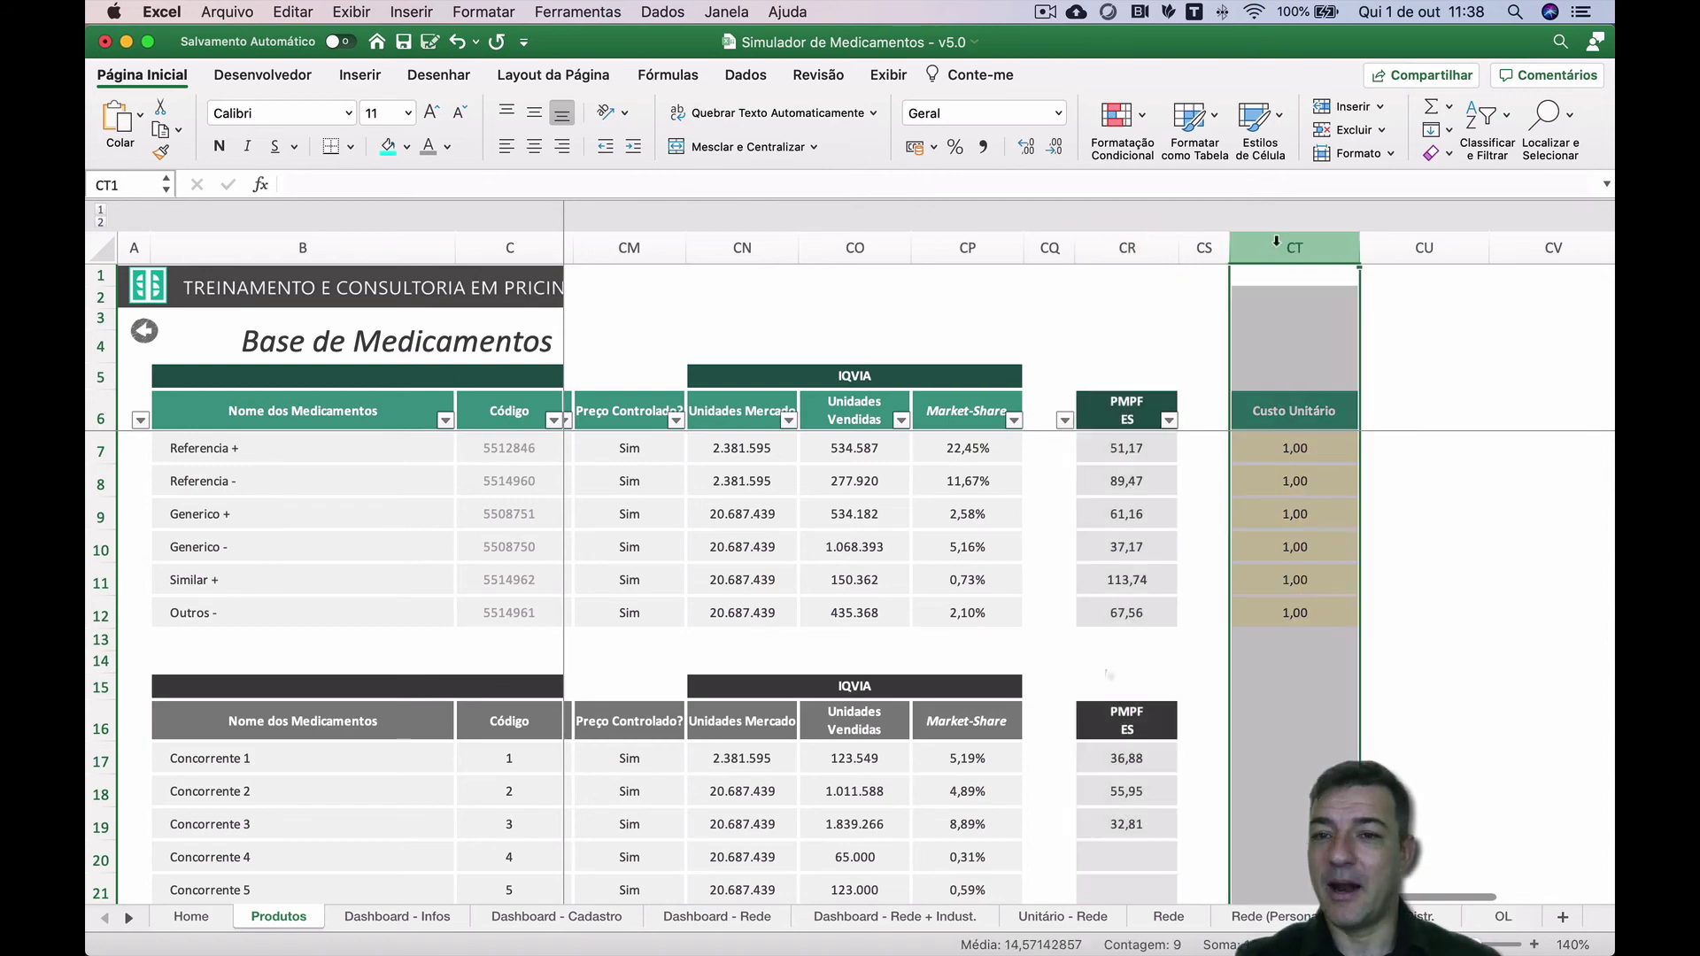
- Return to the first columns of the product base and look through the Informações dos Concorrentes table
scroll(1188, 433, "left", 15)
scroll(1188, 434, "left", 15)
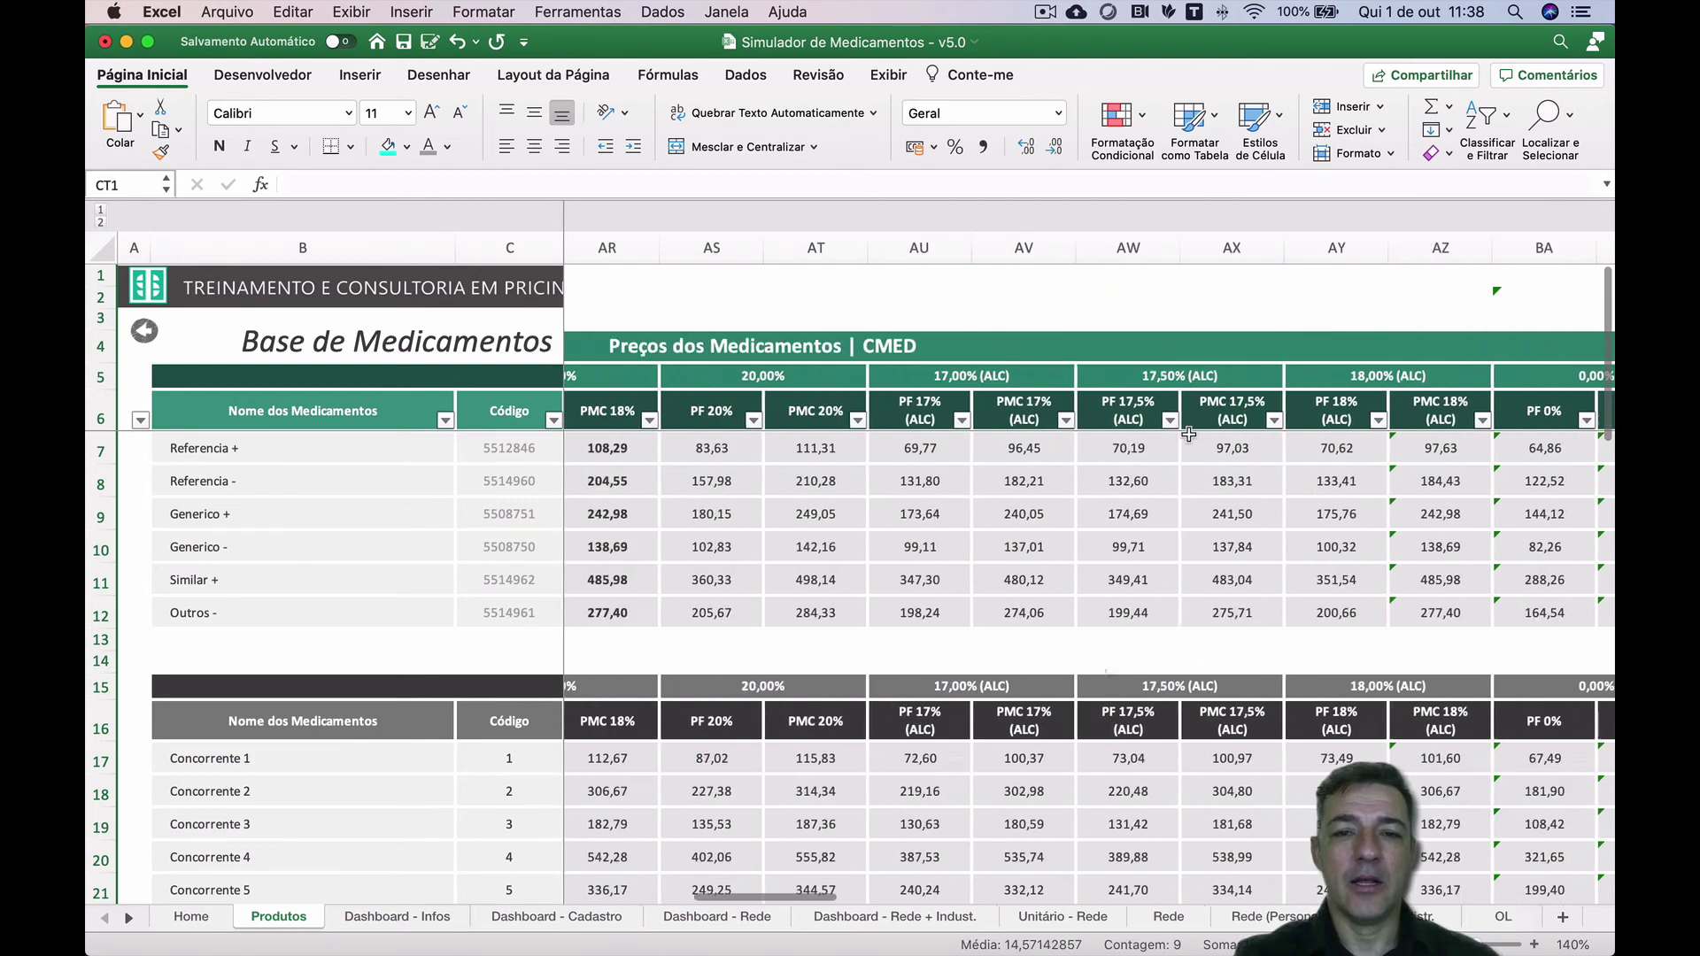
scroll(1189, 434, "left", 15)
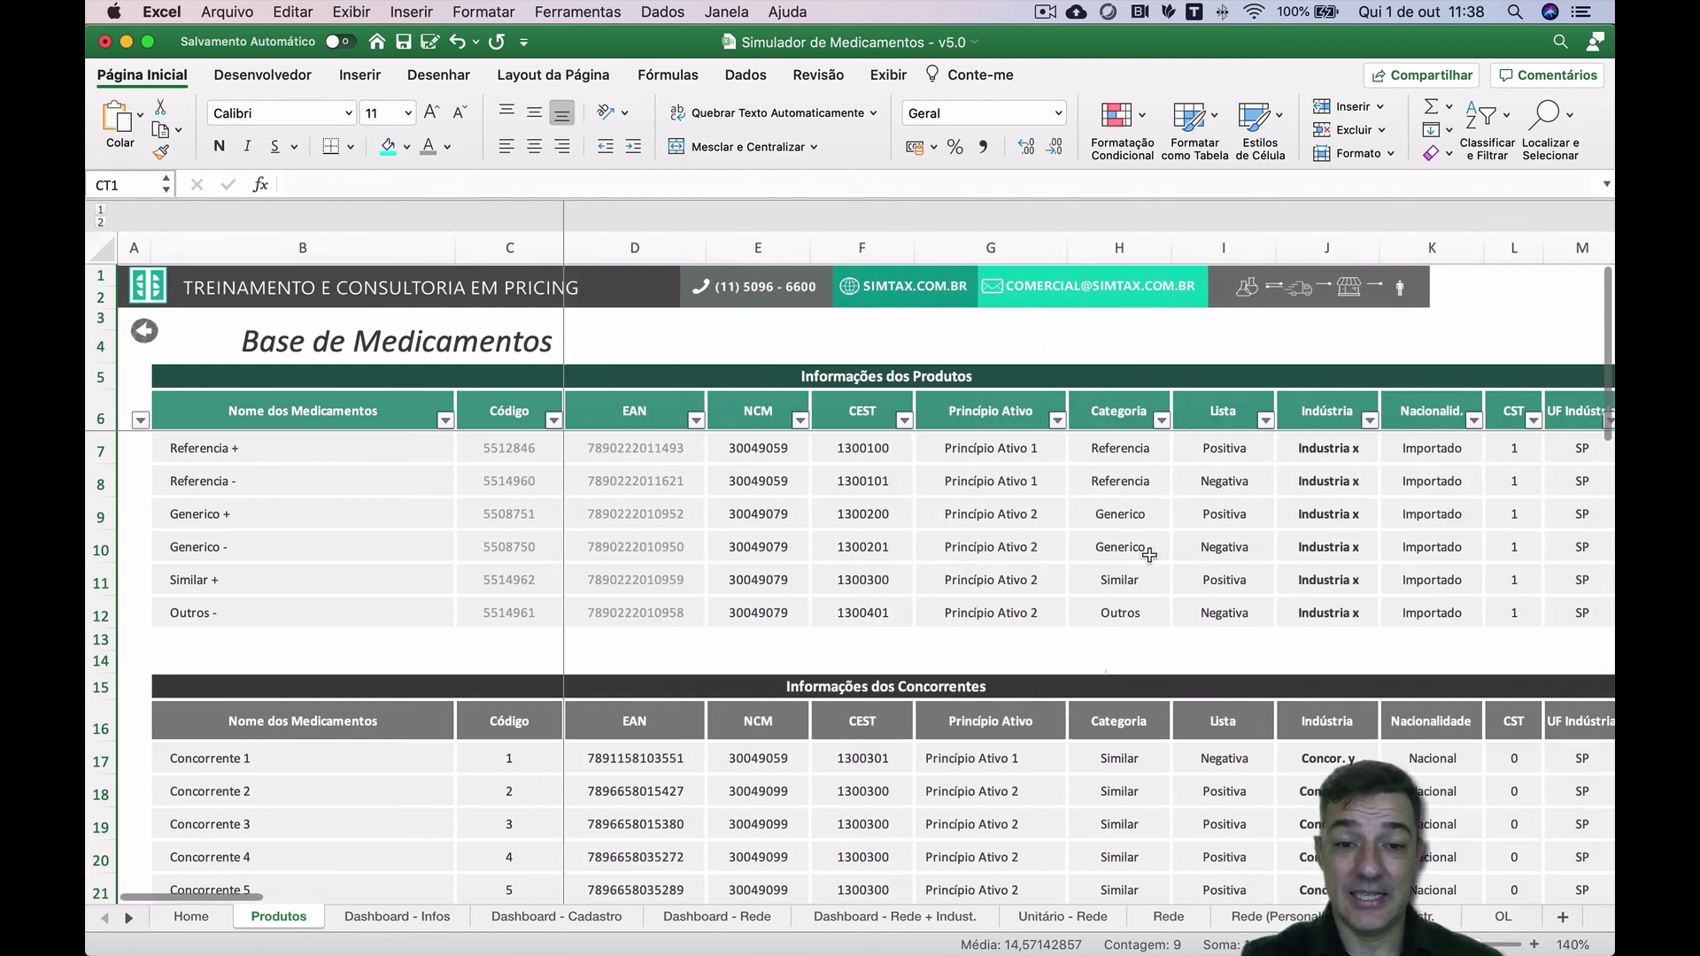
scroll(1027, 637, "down", 5)
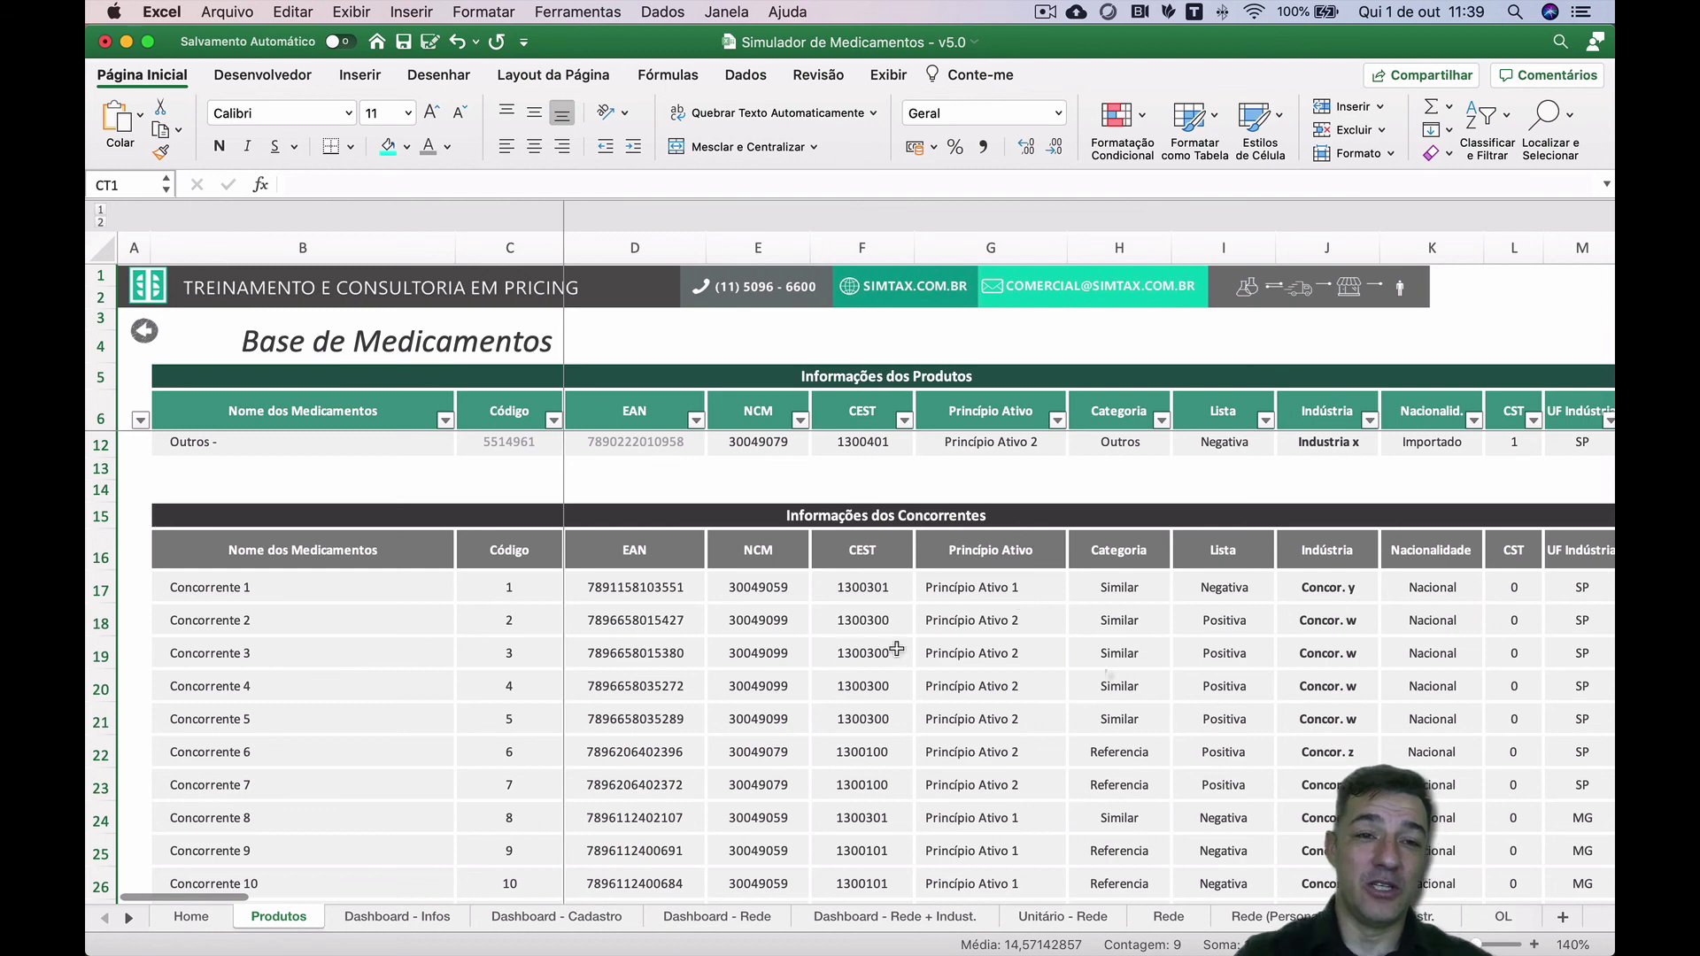
- Go back to the Home sheet, open the Cadastro de Produtos dashboard and select its product selection cell
left_click(146, 334)
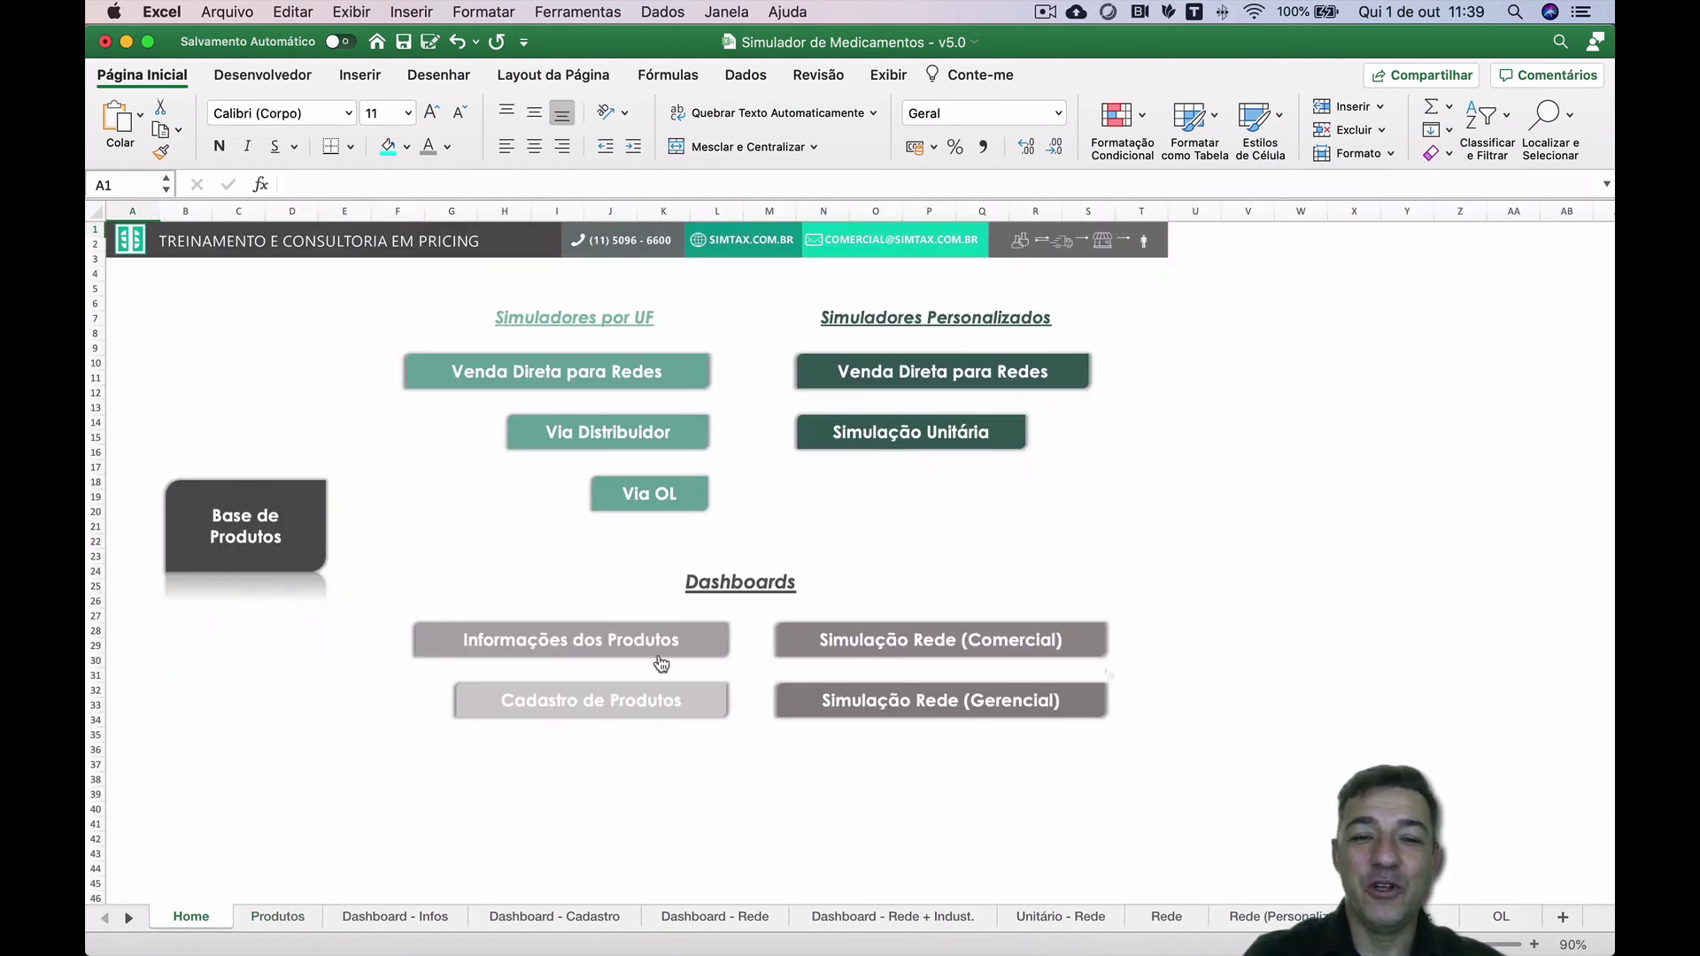
left_click(617, 704)
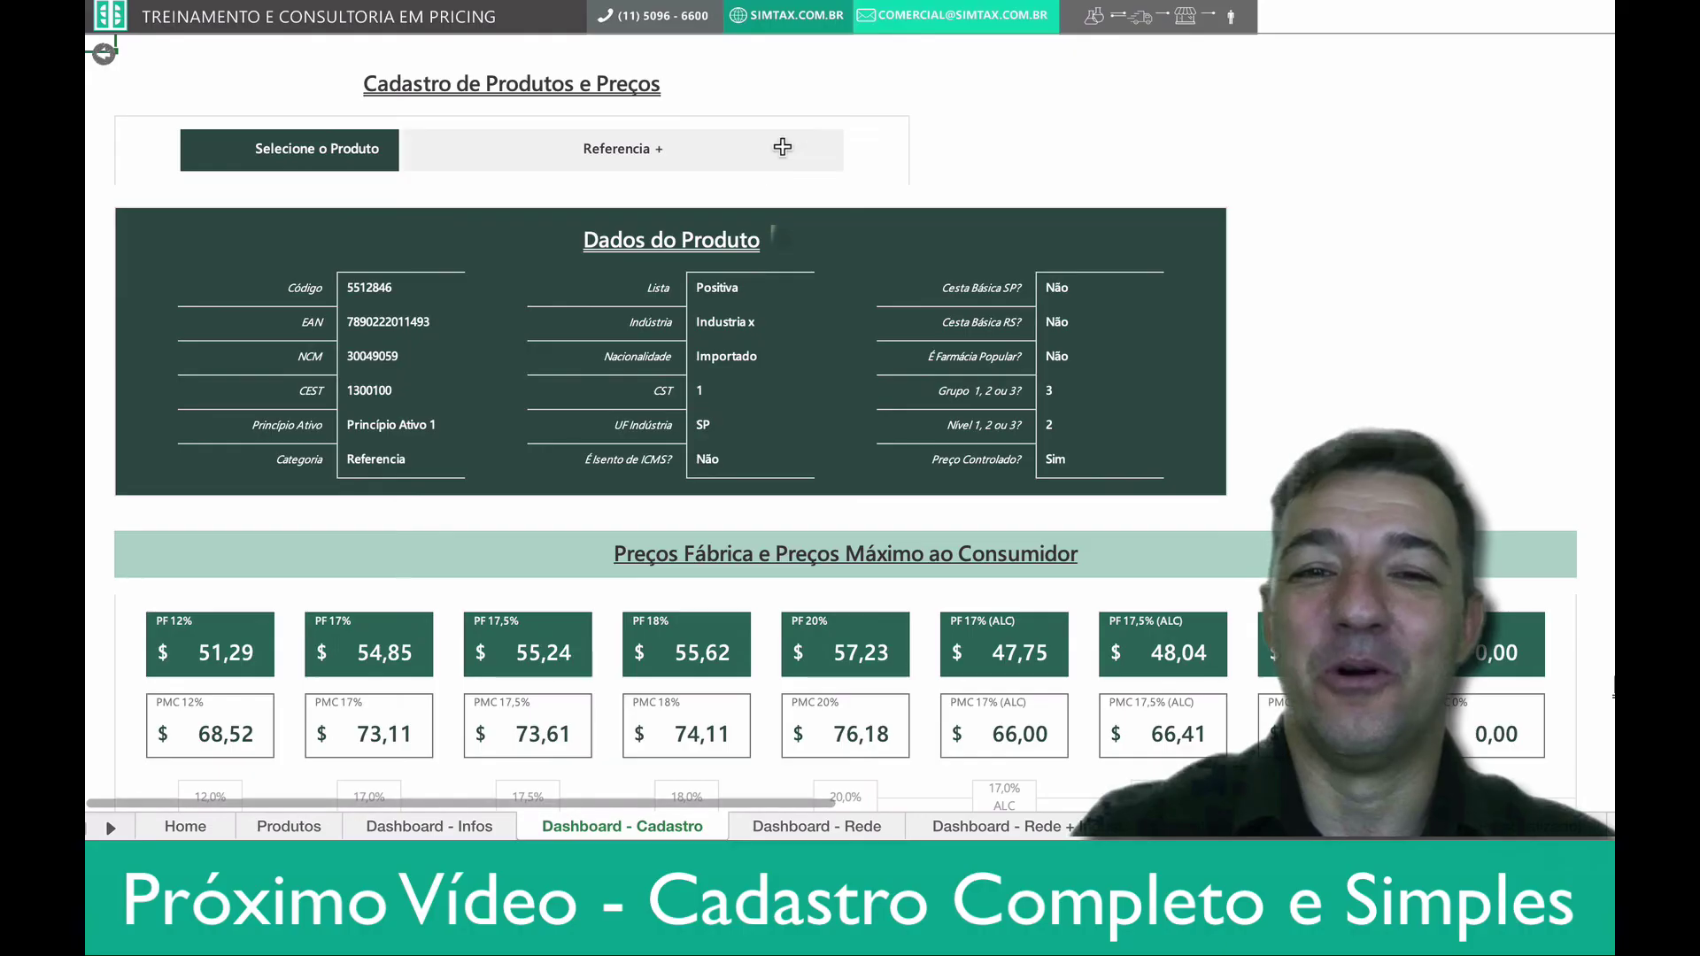
left_click(691, 348)
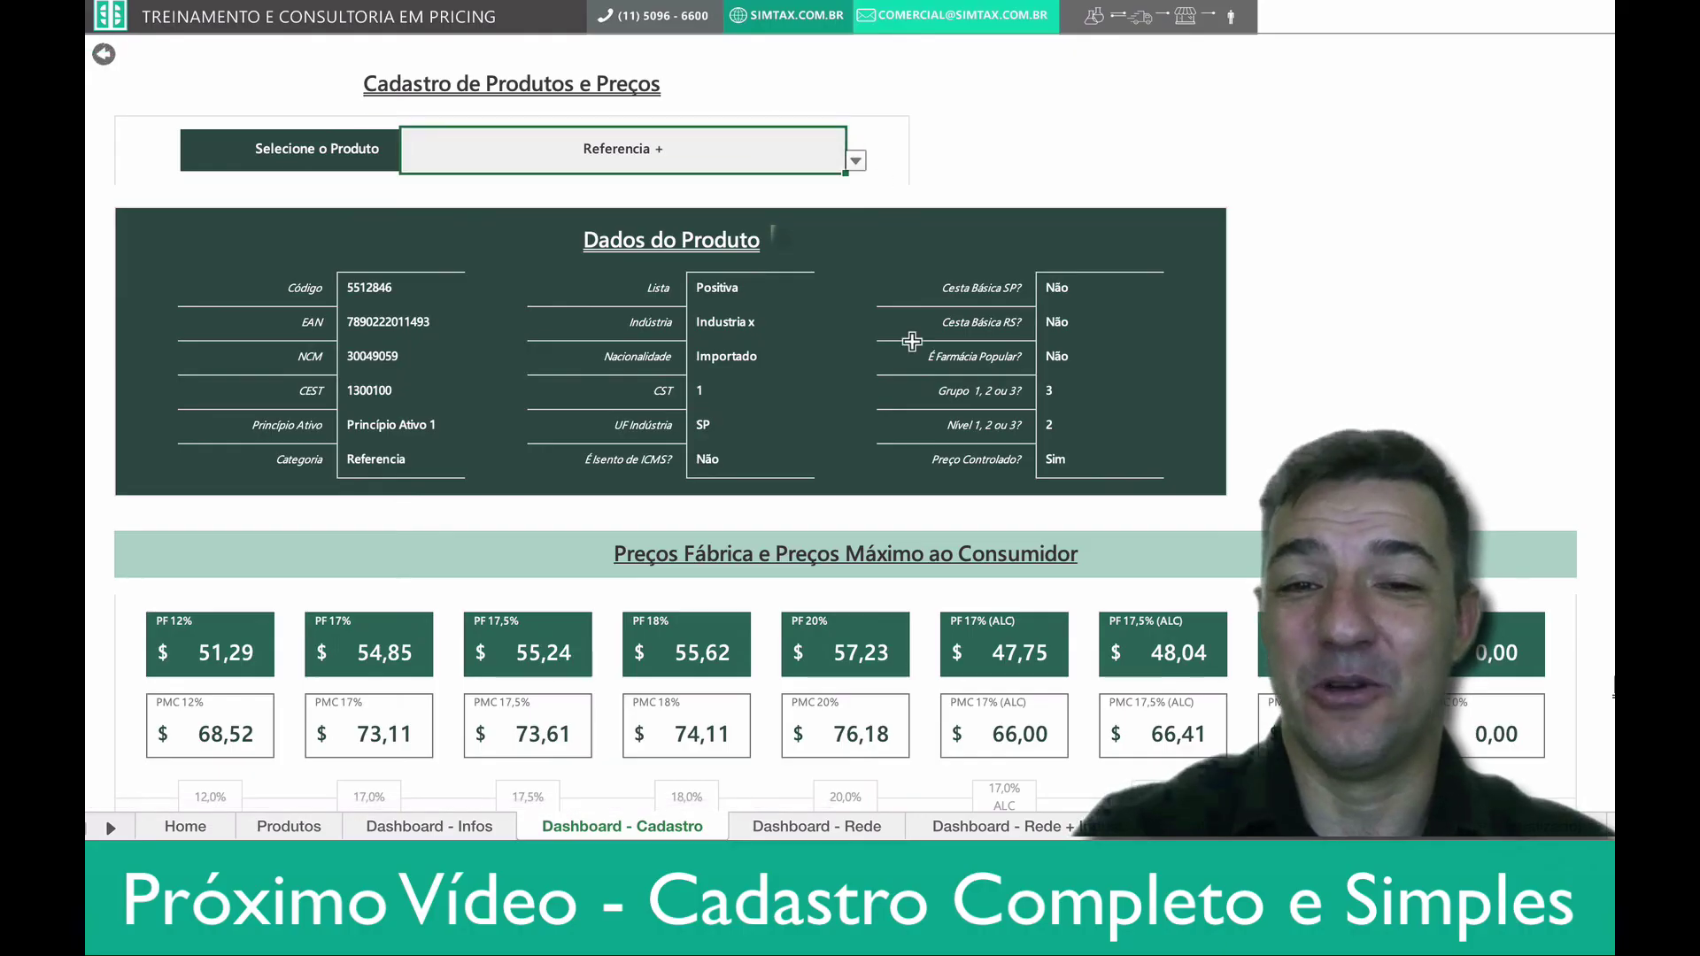